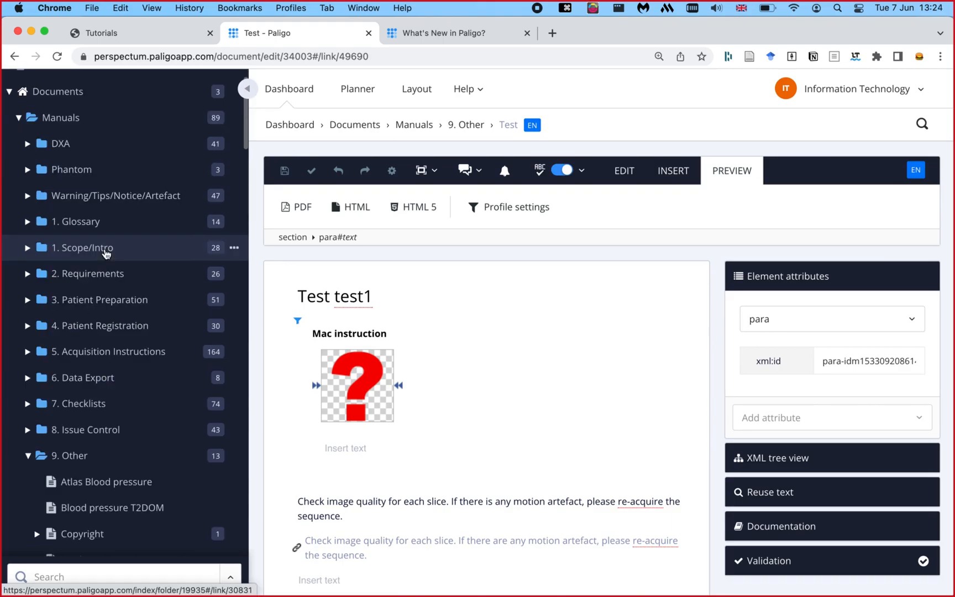
- Look through the numbered folders under Manuals and the topics inside the 5. Acquisition Instructions folder
scroll(105, 252, down, 1)
scroll(104, 252, up, 1)
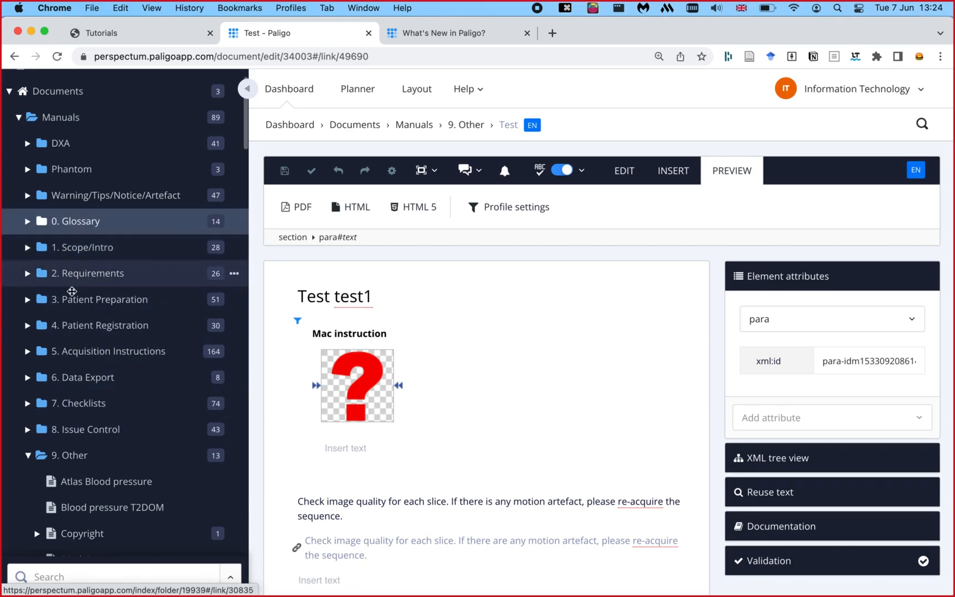
scroll(72, 291, down, 3)
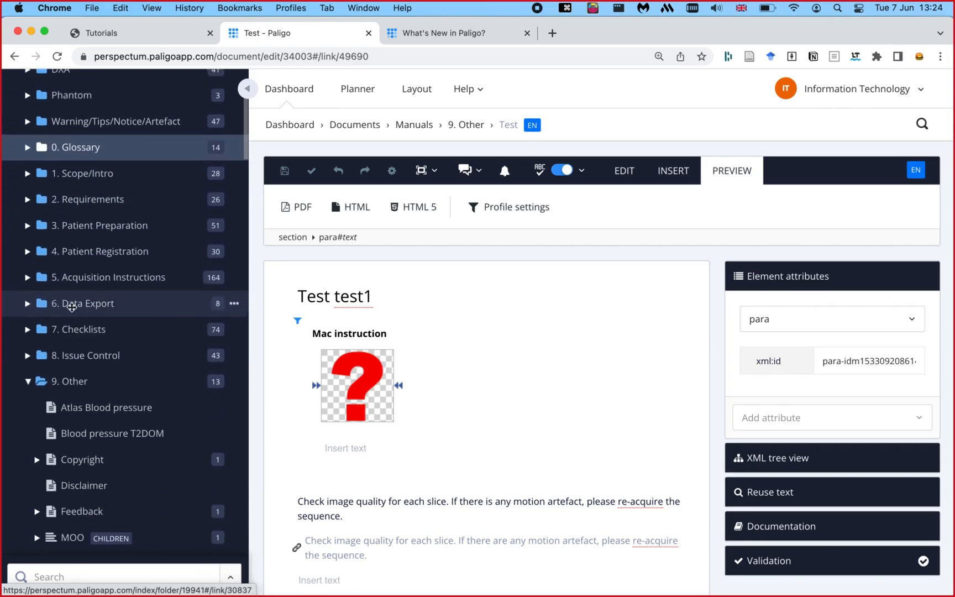
scroll(70, 301, up, 4)
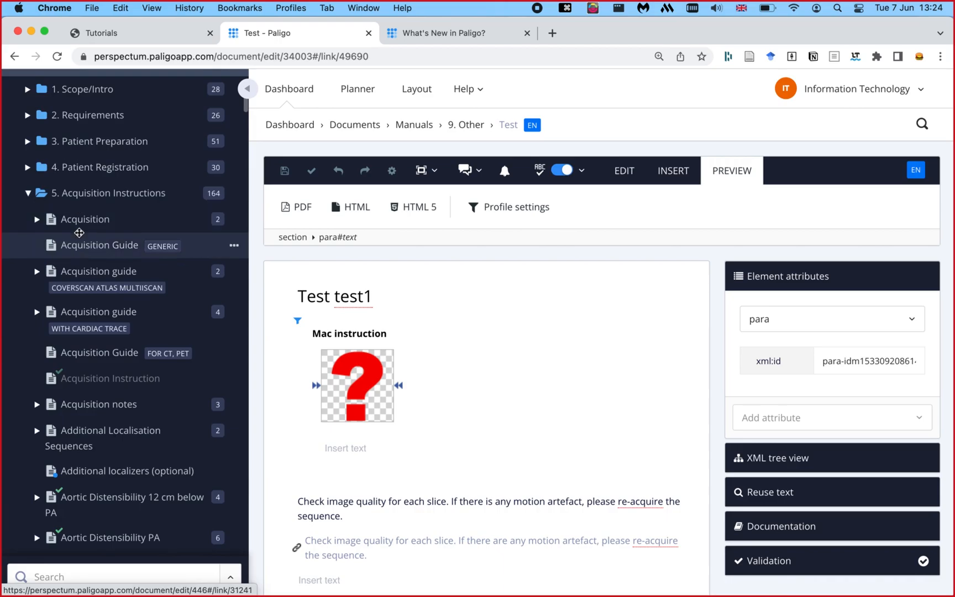
scroll(79, 232, down, 2)
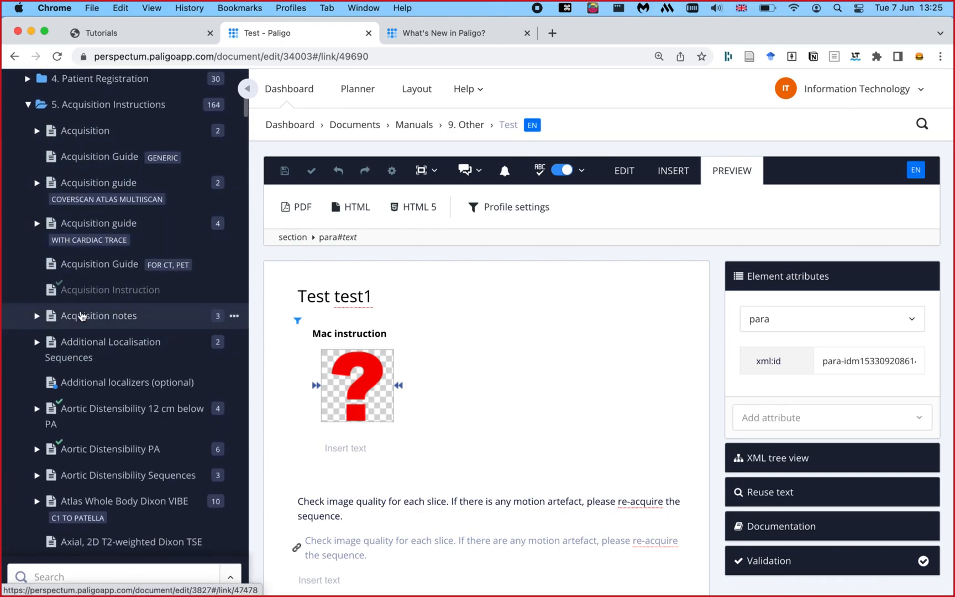
scroll(80, 311, up, 3)
scroll(74, 243, down, 1)
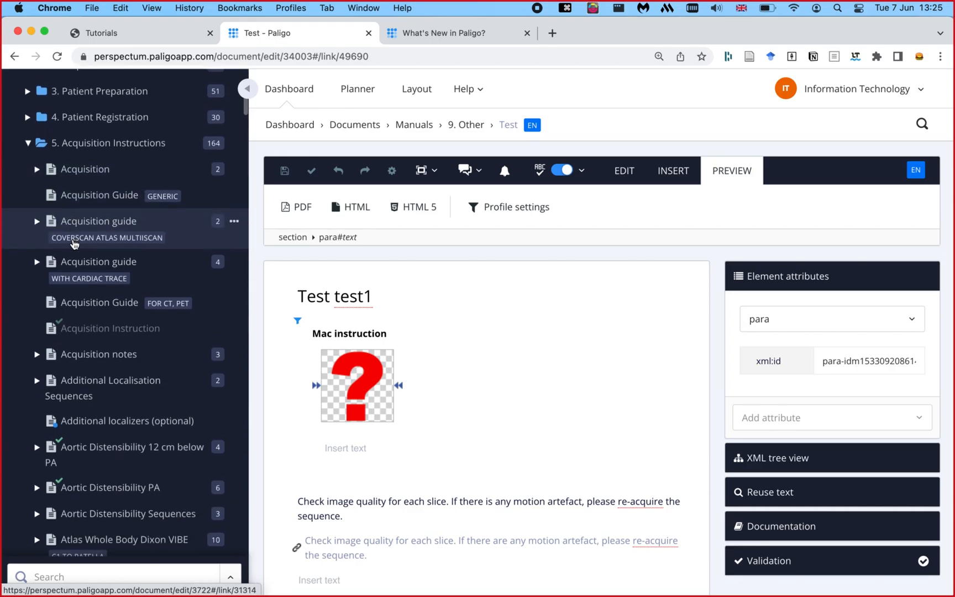
- Review the document types offered for creating content in the 5. Acquisition Instructions folder, without creating a document
click(234, 145)
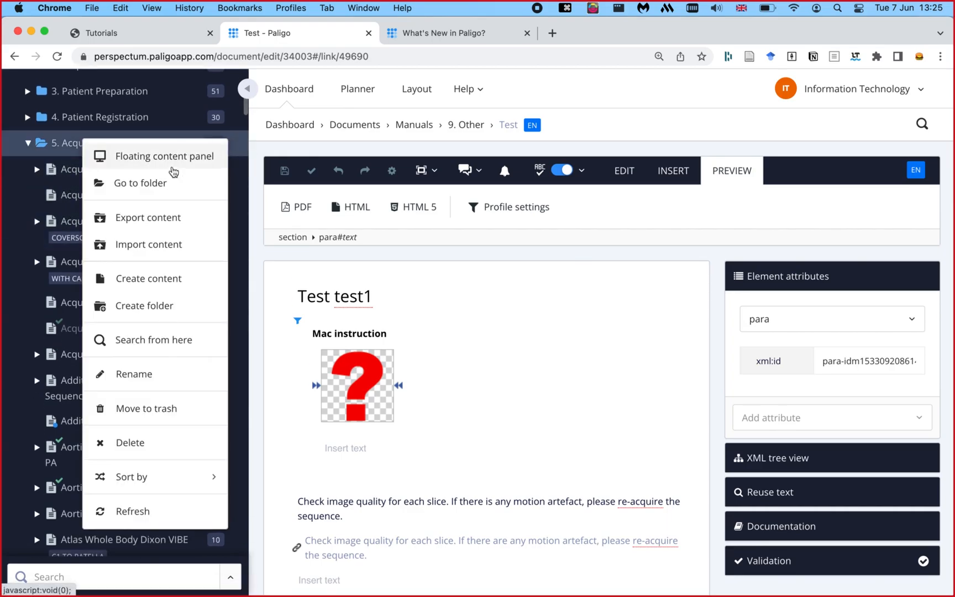
click(164, 285)
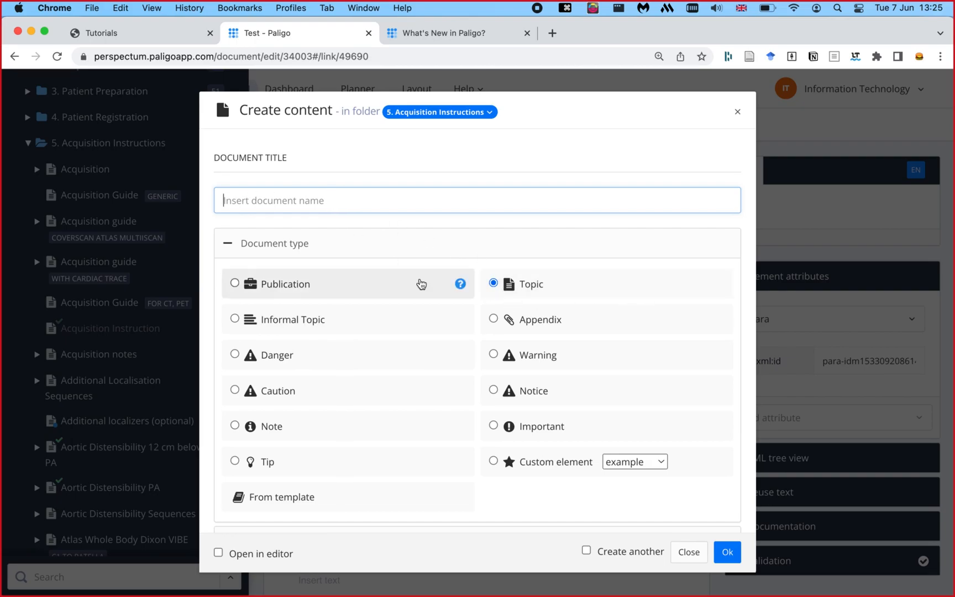
click(686, 553)
- View the GE Multi-Station Localiser and Gtech LMS IDEAL acquisition instructions topics in the 5. Acquisition Instructions folder
scroll(55, 210, down, 20)
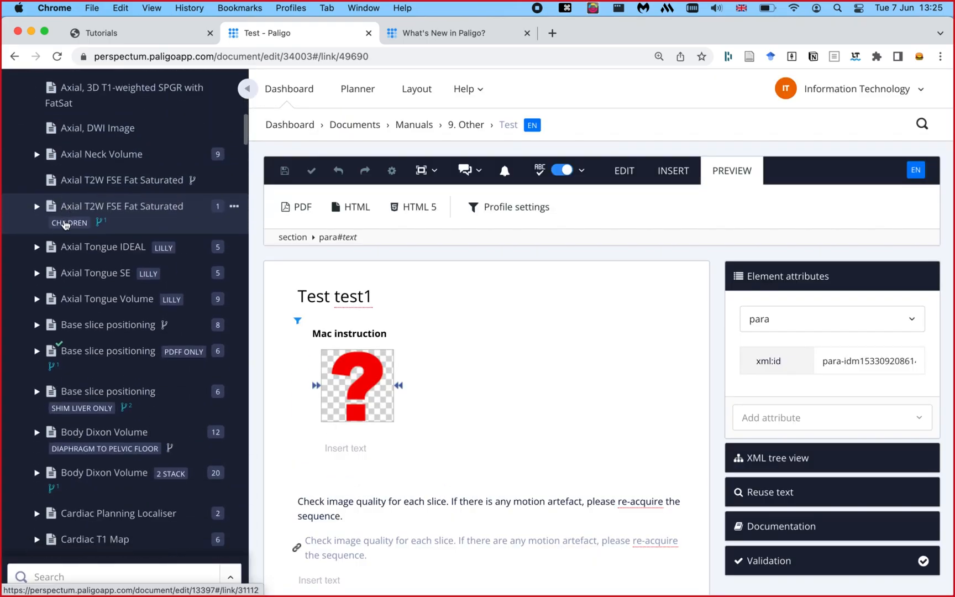
scroll(65, 223, down, 10)
scroll(65, 224, up, 6)
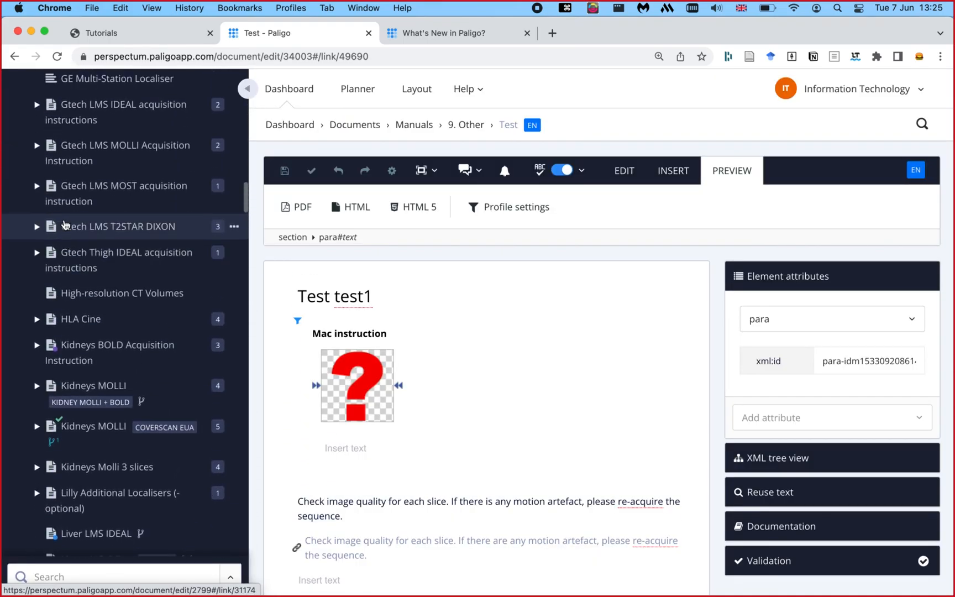
click(65, 222)
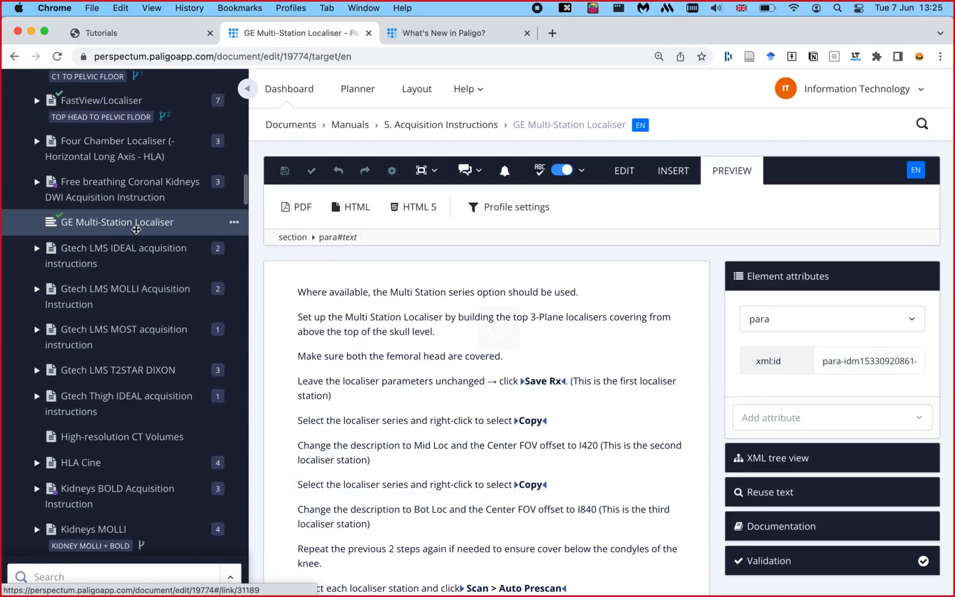
scroll(348, 314, down, 1)
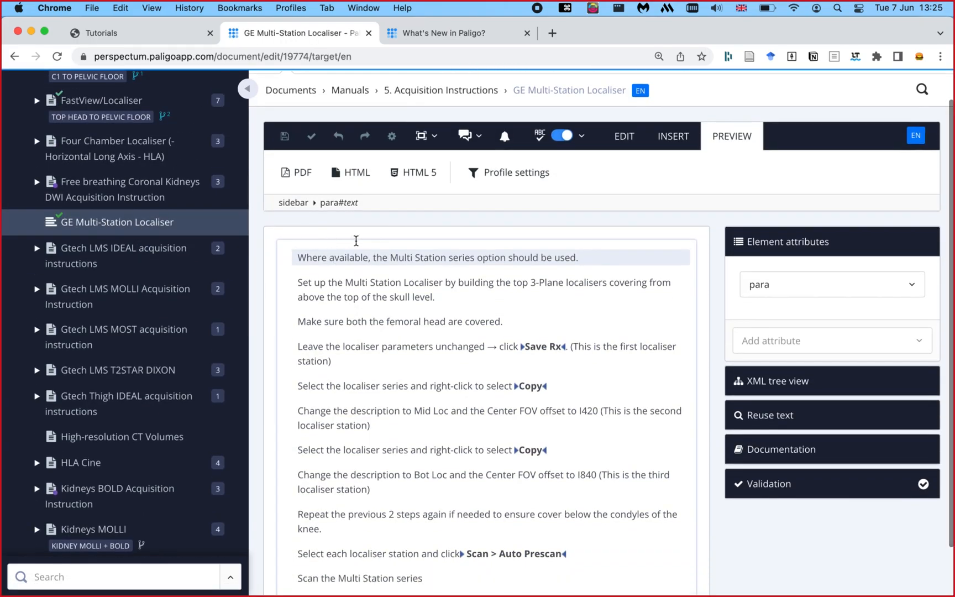
click(172, 267)
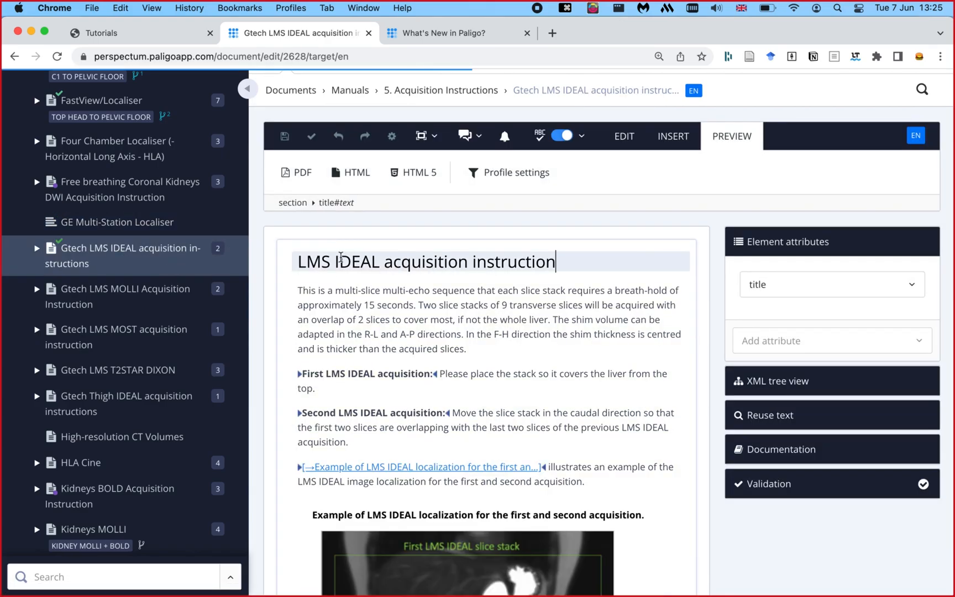
- Open the Banding artefacts caution from the Warning/Tips/Notice/Artefact folder and select its paragraph text
scroll(159, 283, down, 20)
scroll(159, 282, up, 20)
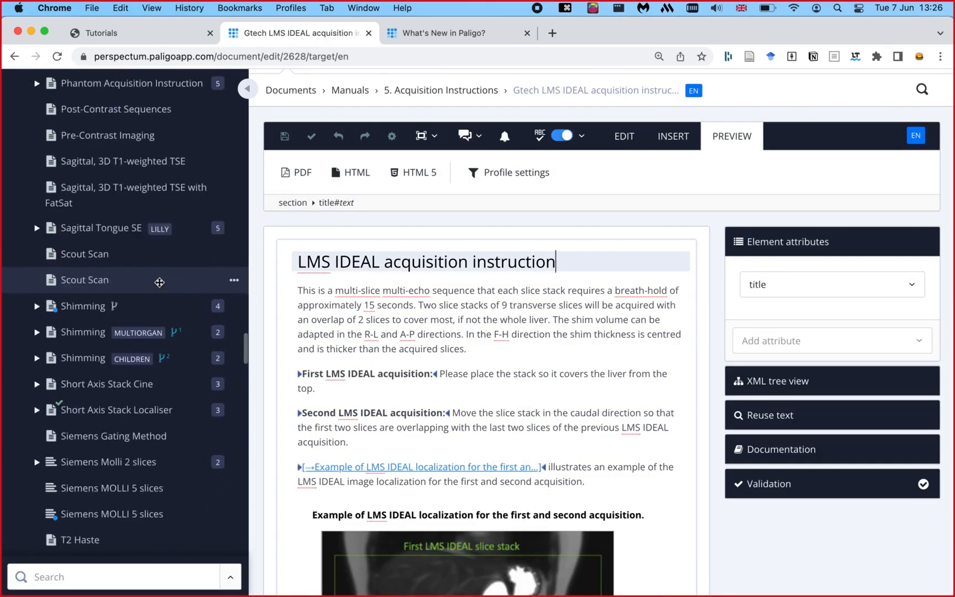
scroll(159, 287, up, 20)
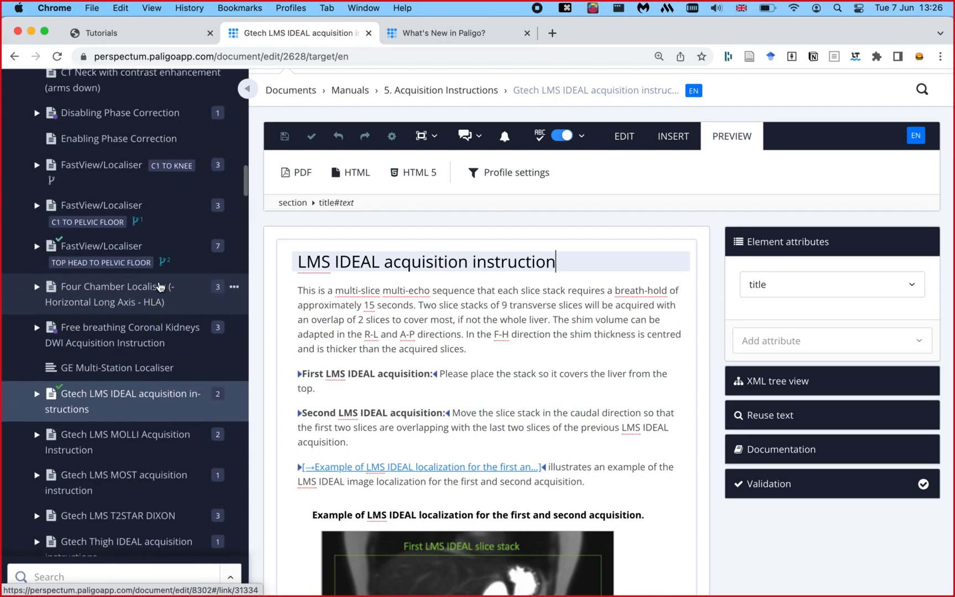
click(100, 234)
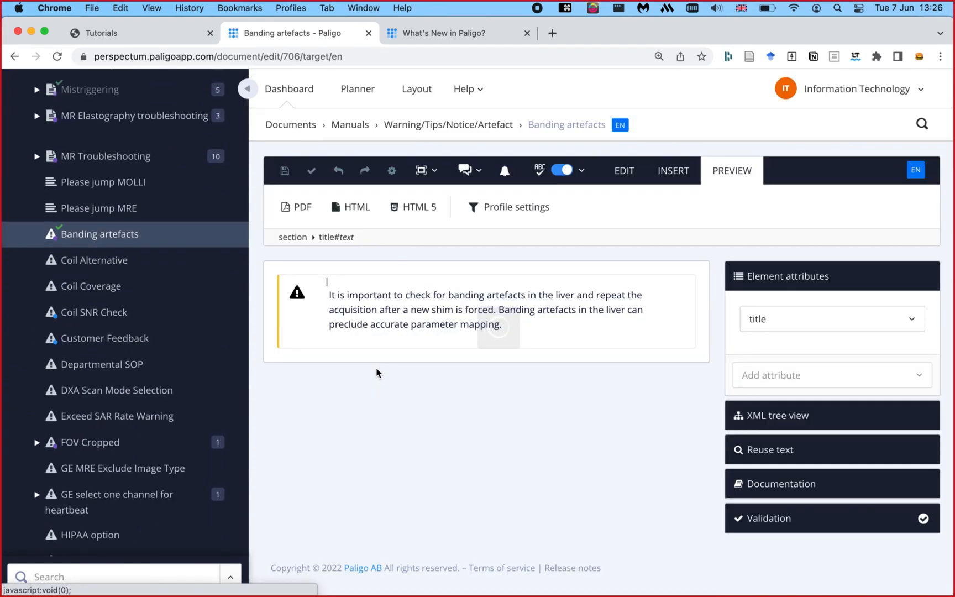
click(505, 325)
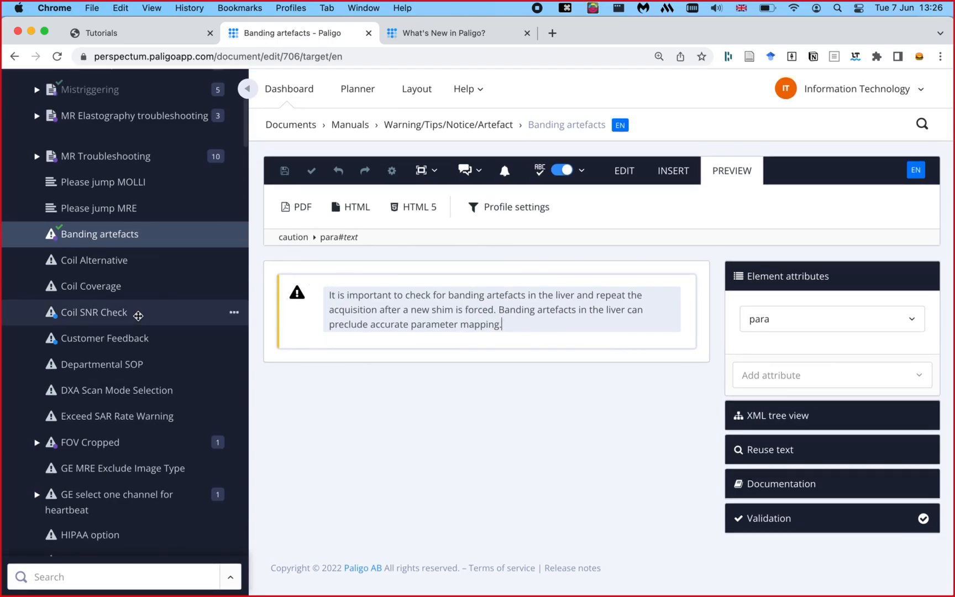
- Expand the Media library and look through its product folders and image files
click(8, 257)
click(10, 255)
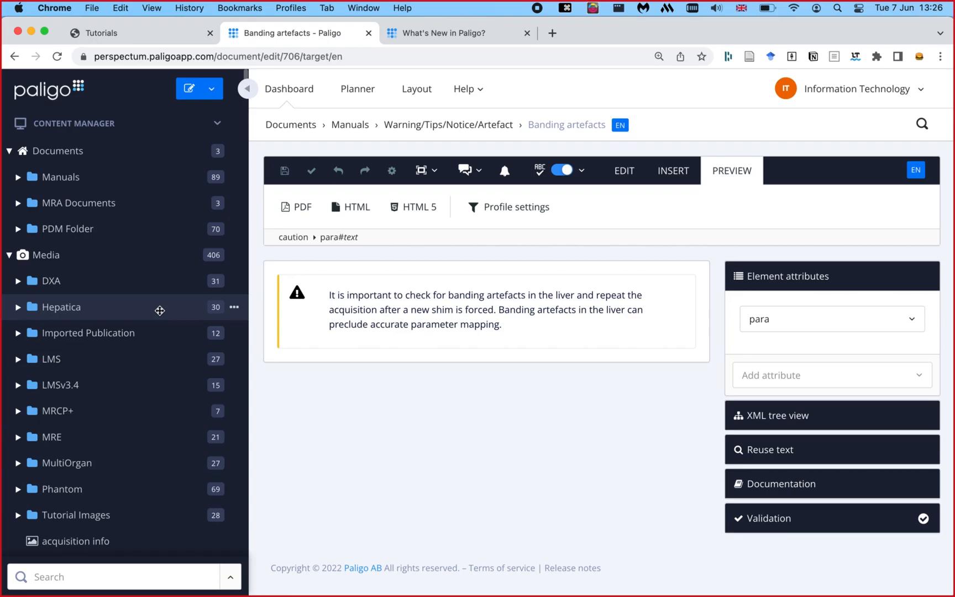
scroll(160, 311, down, 5)
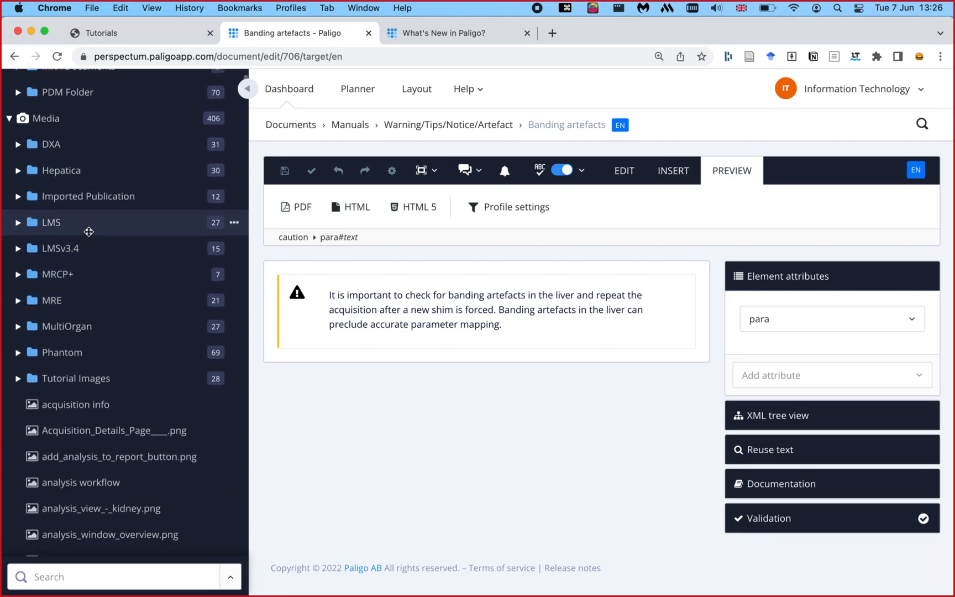
scroll(88, 231, down, 7)
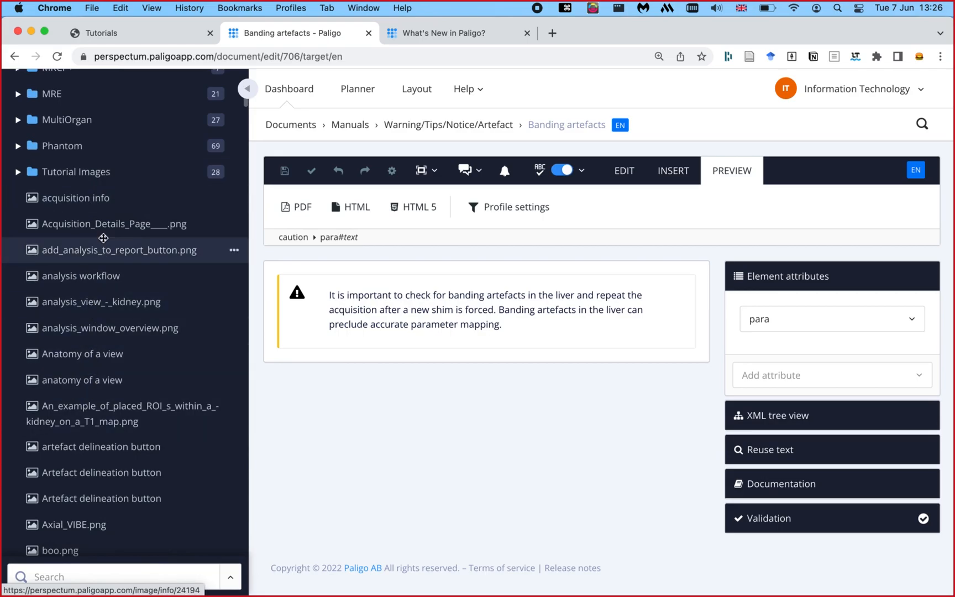
scroll(83, 243, up, 6)
scroll(88, 246, up, 3)
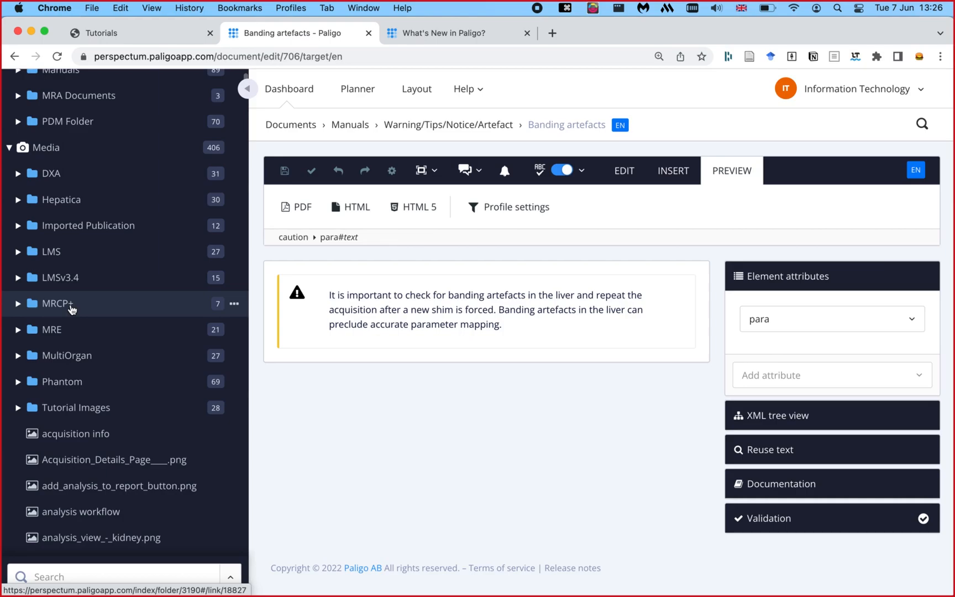
scroll(83, 197, up, 1)
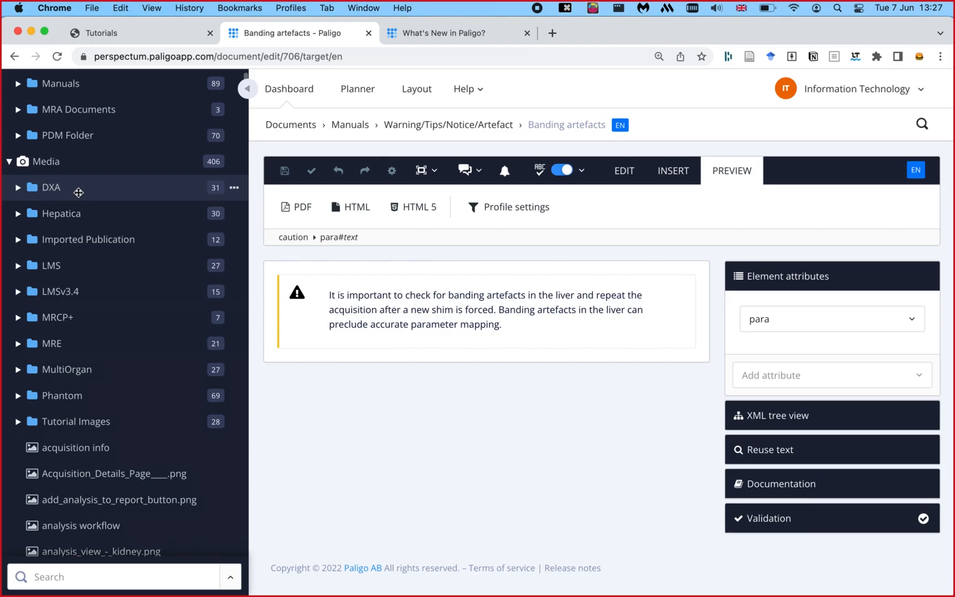
scroll(79, 192, down, 3)
- Open the image details of acquisition info and examine its ID and UUID fields
click(76, 356)
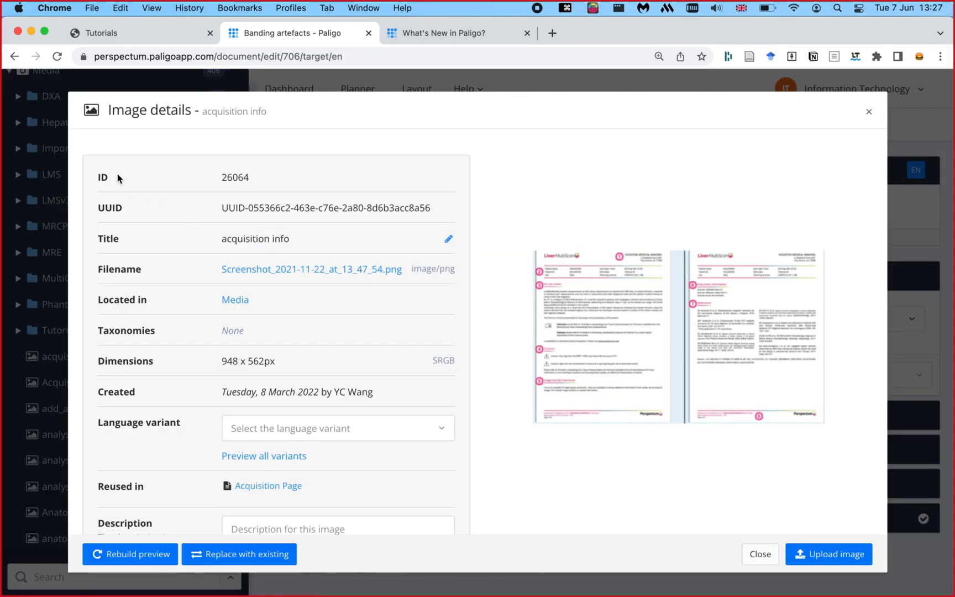
scroll(197, 194, down, 1)
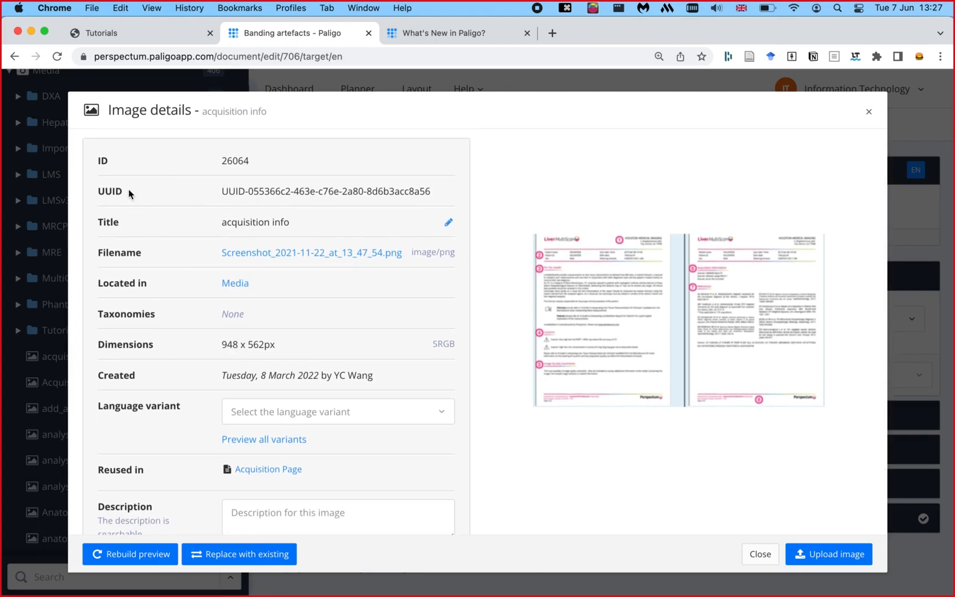
double_click(100, 190)
double_click(103, 160)
drag(101, 190, 140, 191)
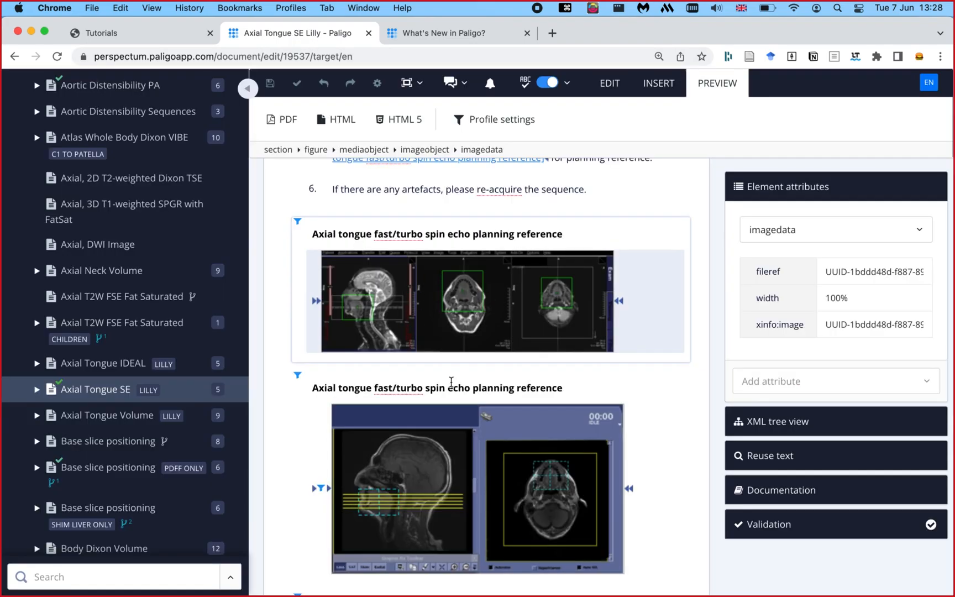
- Open the media picker for the first planning reference image in the Axial Tongue SE topic and go to its search field
scroll(450, 360, up, 3)
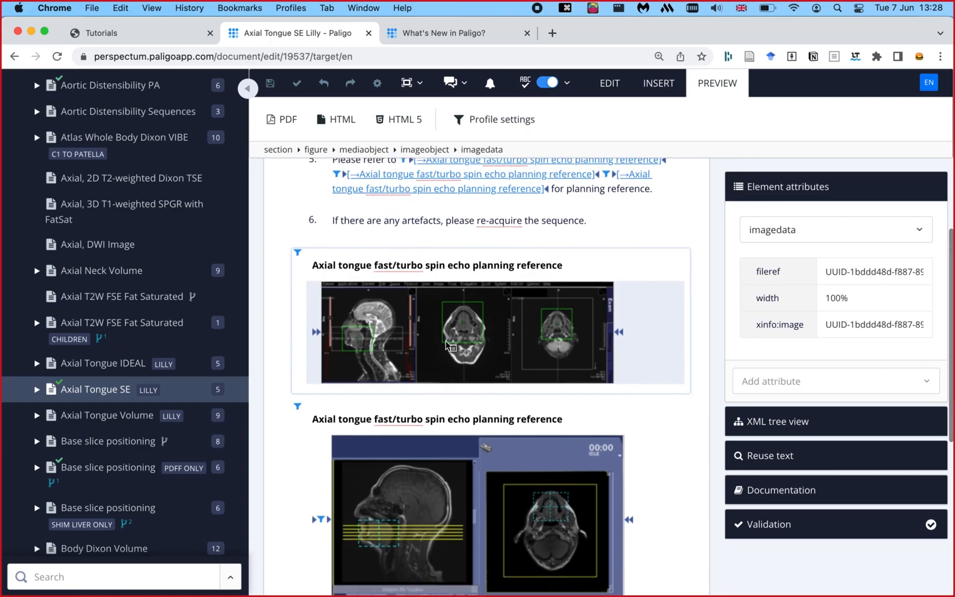
scroll(456, 309, down, 1)
double_click(456, 311)
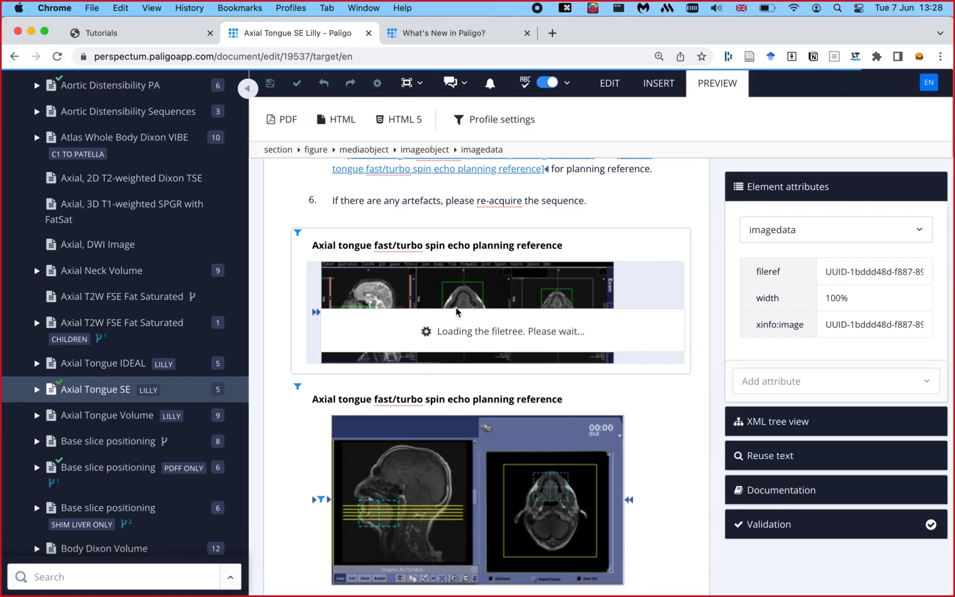
scroll(462, 362, down, 1)
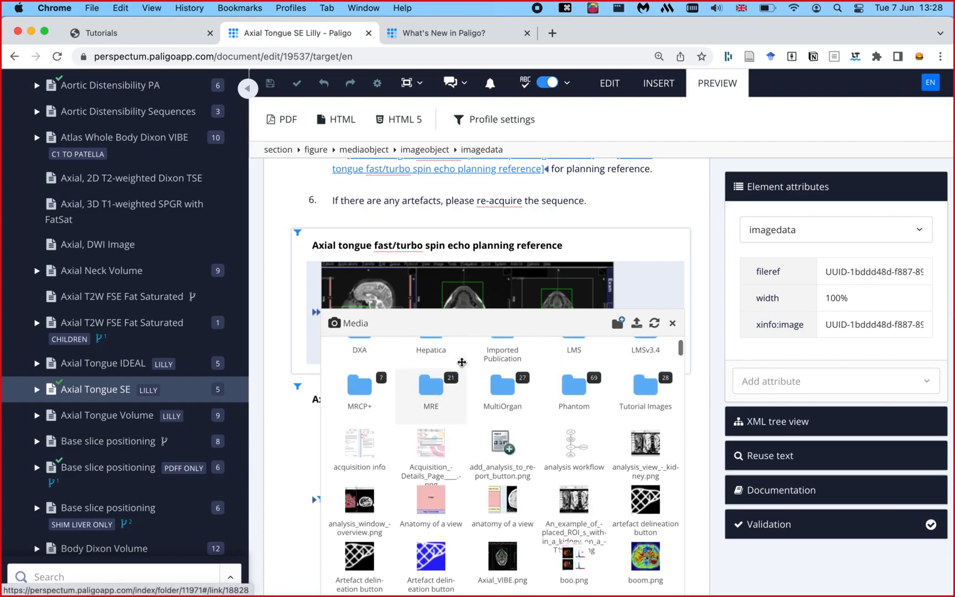
scroll(498, 398, down, 4)
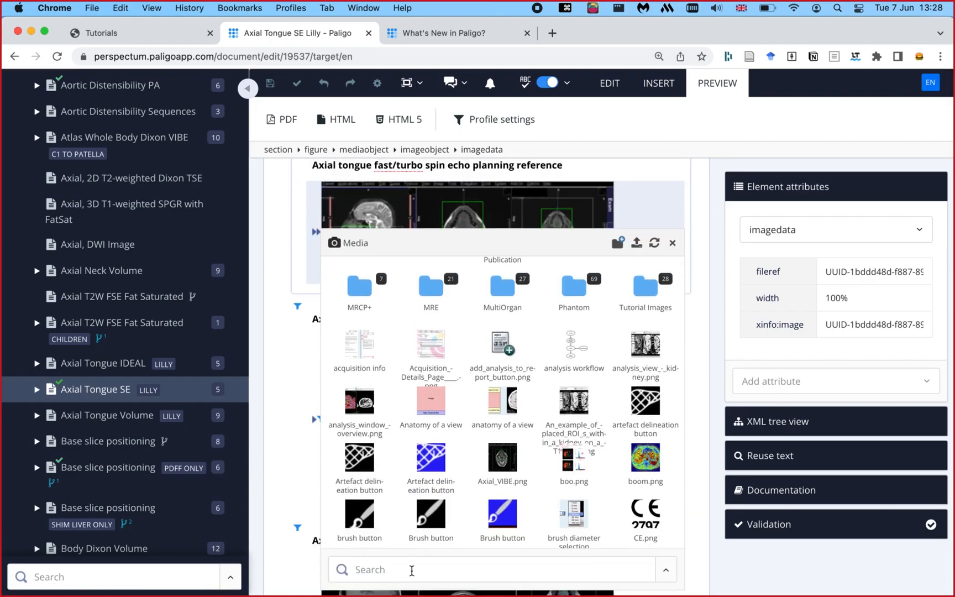
click(412, 570)
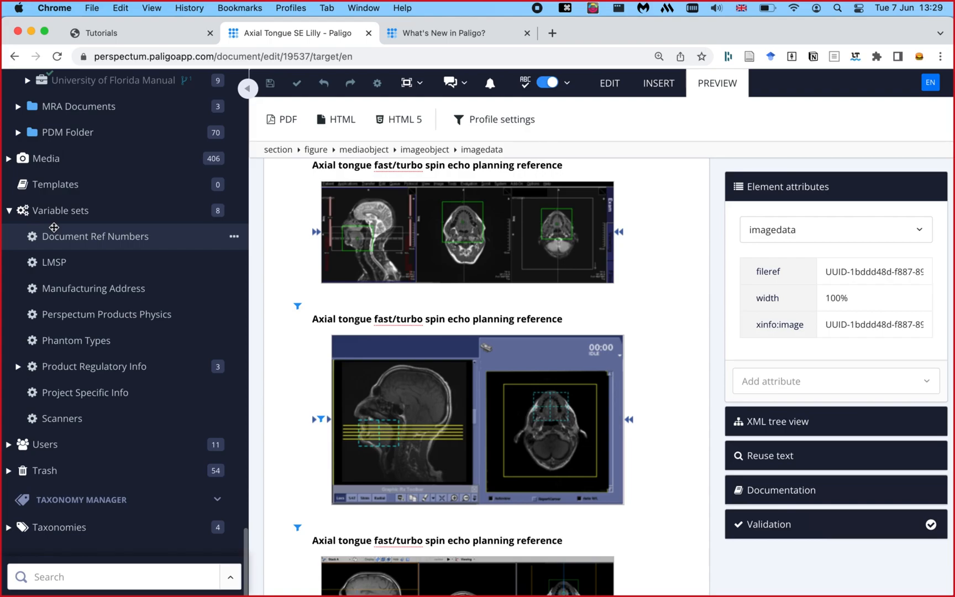
- Open the Scanners, Project Specific Info and Product Regulatory Info variable sets in separate browser tabs
click(75, 423)
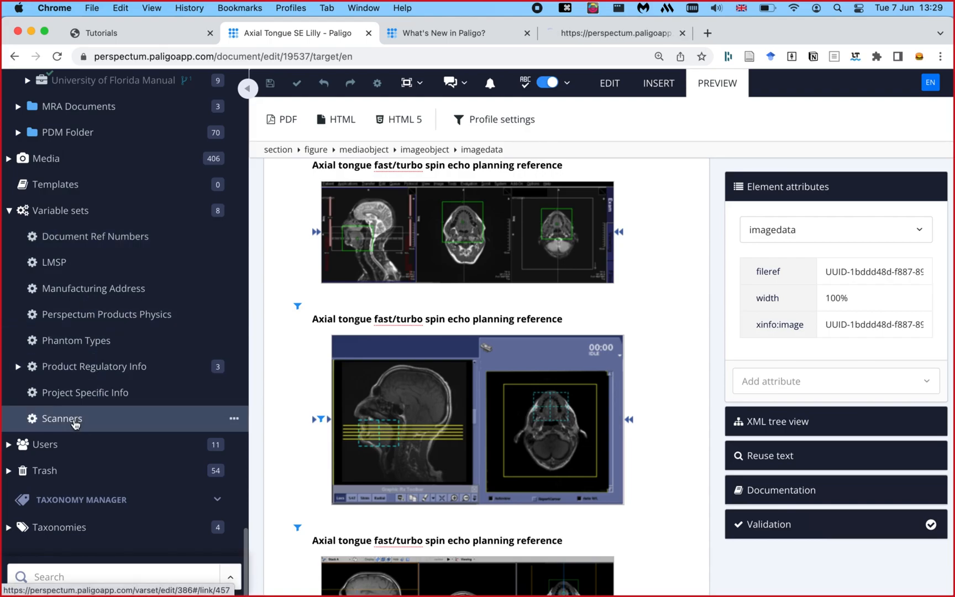
click(89, 396)
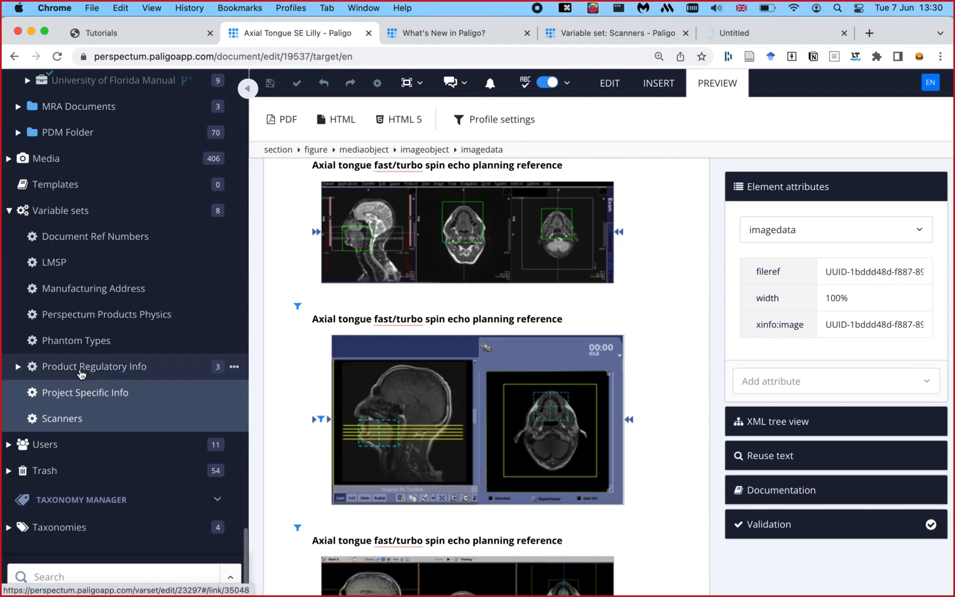
click(81, 374)
- Switch to the Scanners variable set and examine its variables for GE, Philips and Siemens
key(super+4)
scroll(334, 371, up, 10)
scroll(365, 319, up, 3)
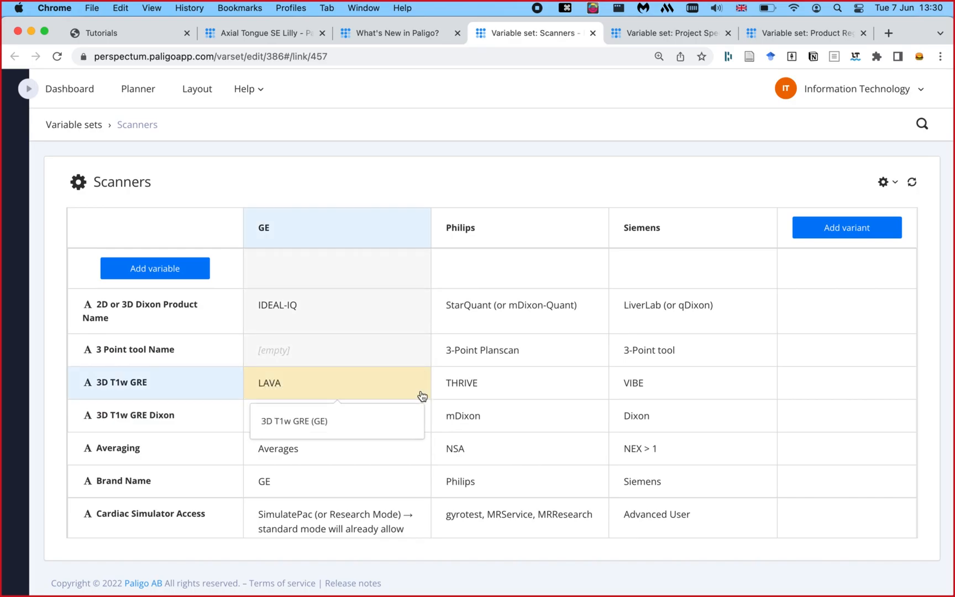
- Switch to the Project Specific Info variable set and examine its country and sequence lists for each project
key(ctrl+Tab)
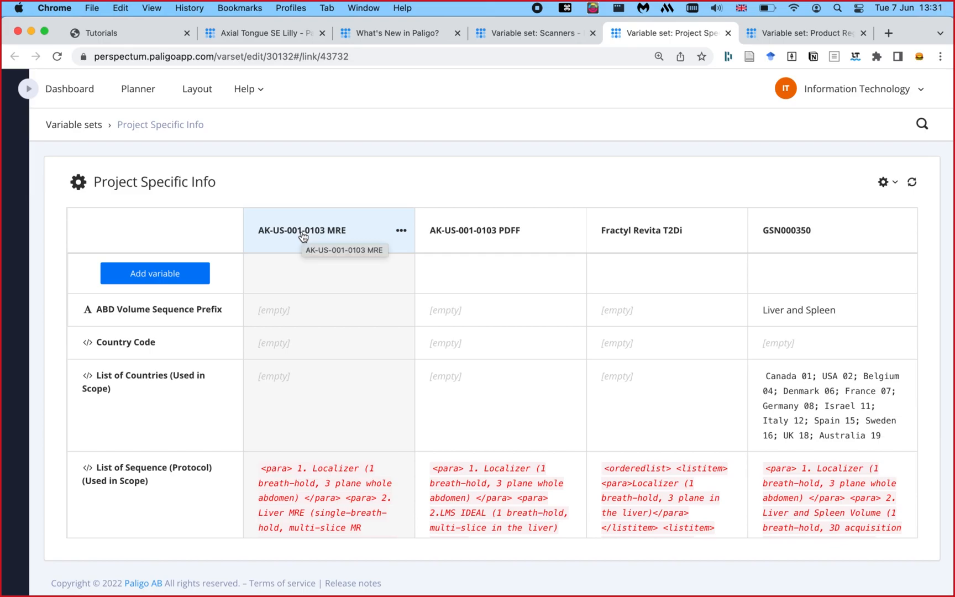
scroll(667, 335, down, 3)
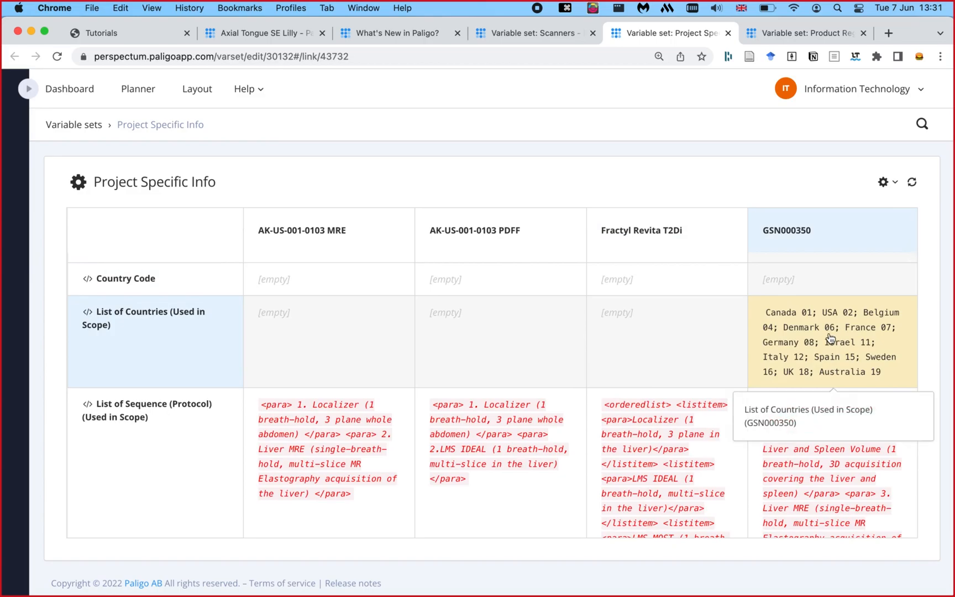
scroll(854, 348, down, 3)
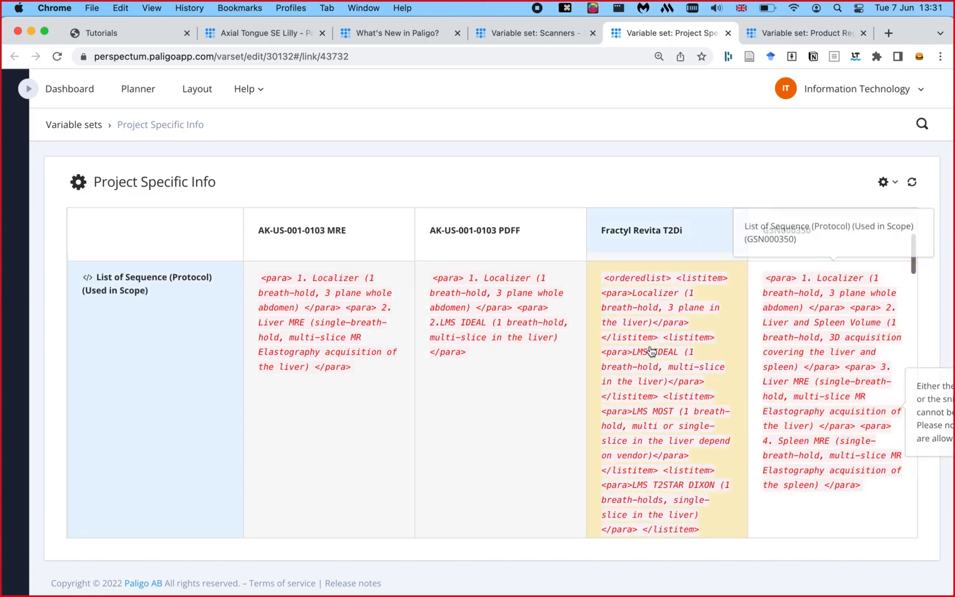
- Open the Fractyl Revita T2Di list of sequences value and examine its ordered-list markup
click(651, 356)
scroll(673, 358, up, 8)
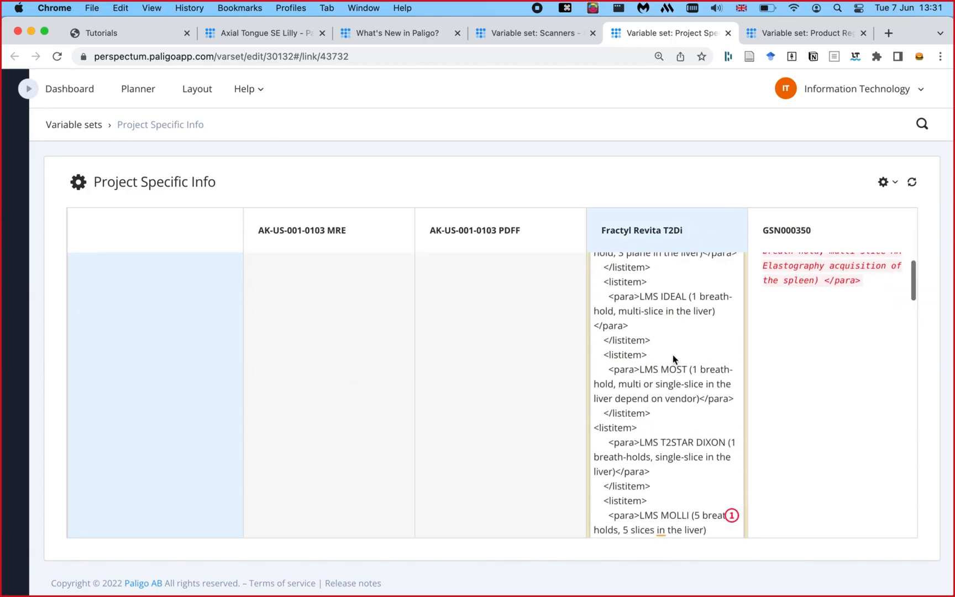
click(674, 346)
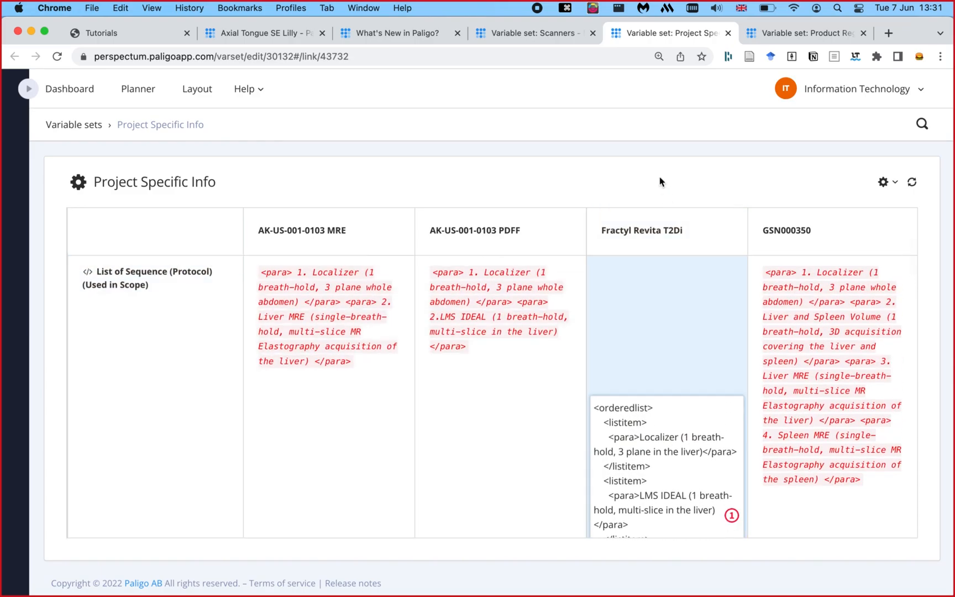
- Switch to the Product Regulatory Info variable set and collapse the content manager sidebar
click(787, 33)
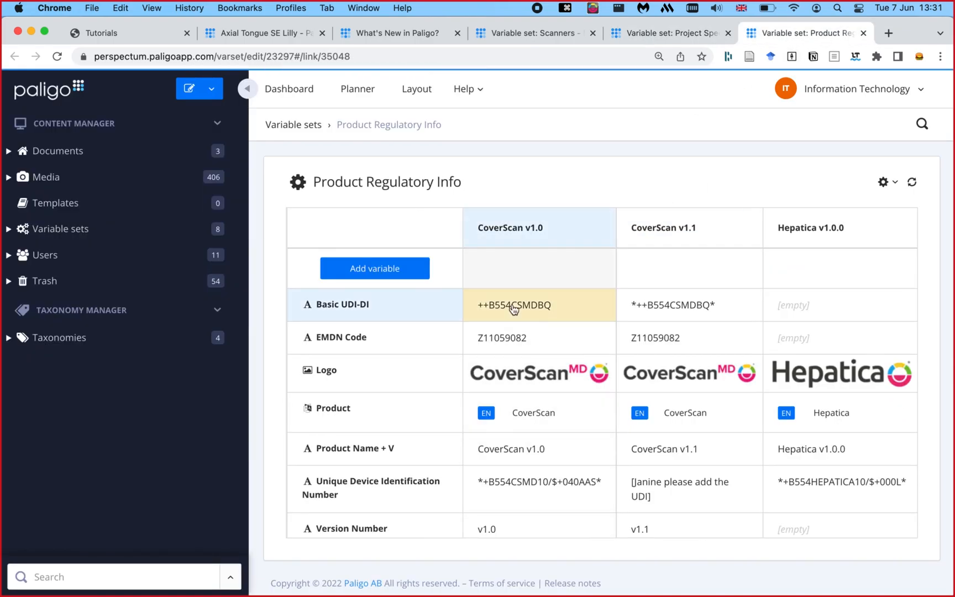
click(245, 90)
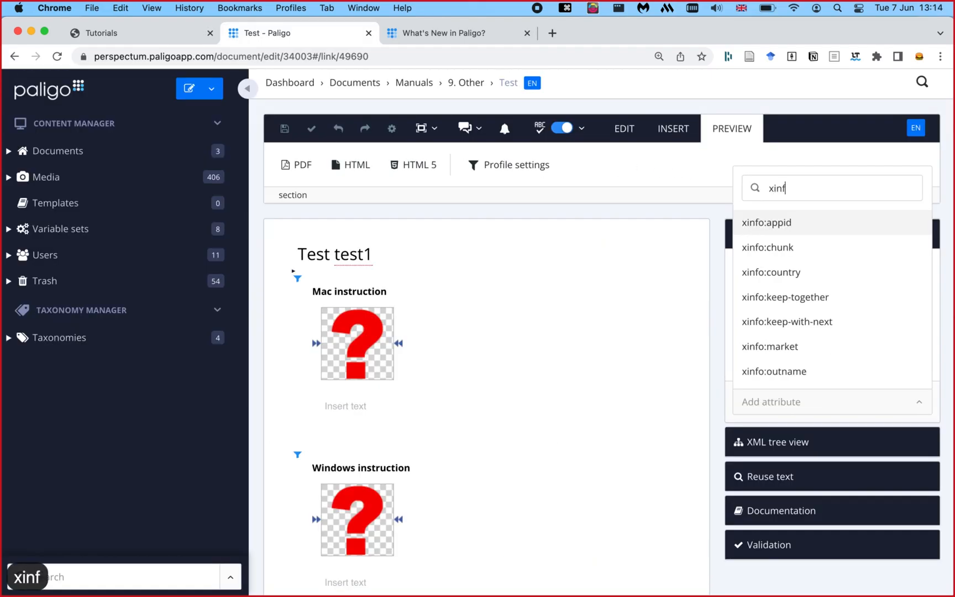
- Add the xinfo:product attribute to the Test topic's section, leaving its profiling values unselected
text(o)
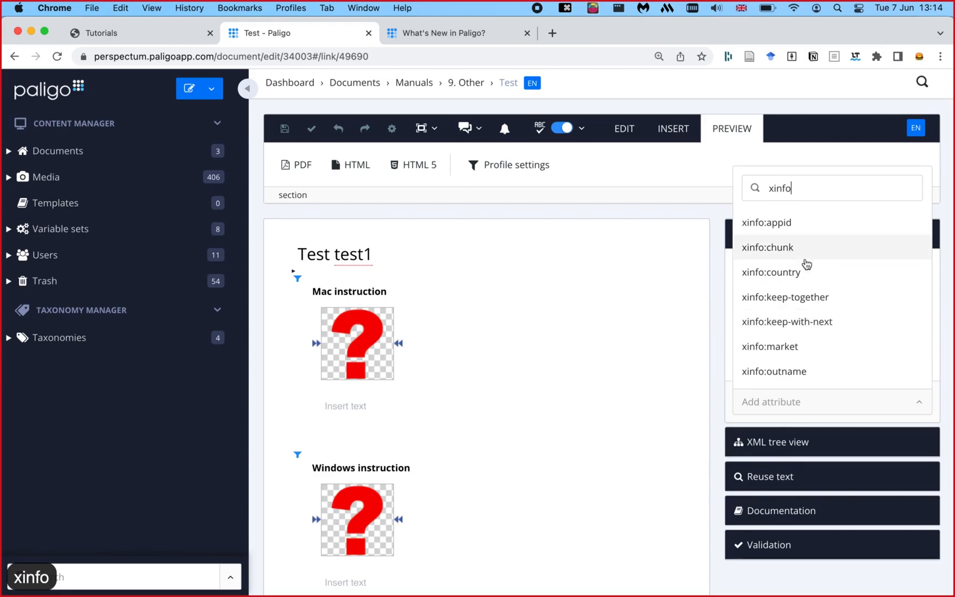
text(:)
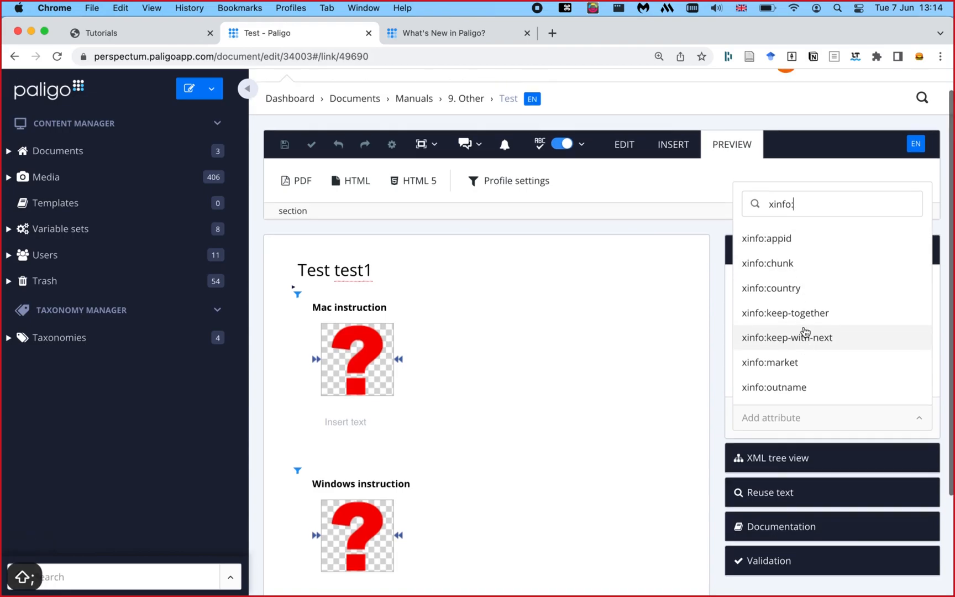
text(po)
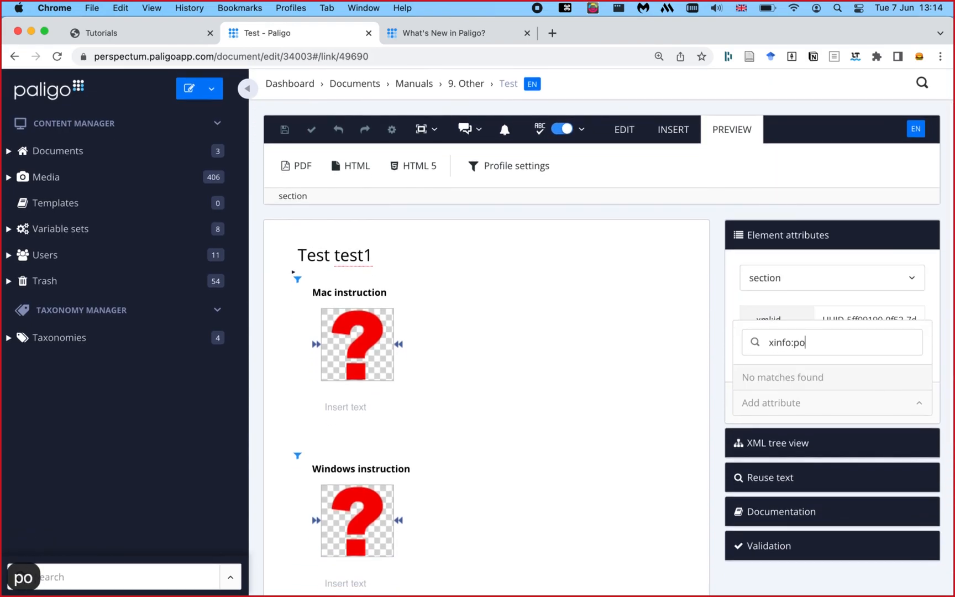
key(BackSpace)
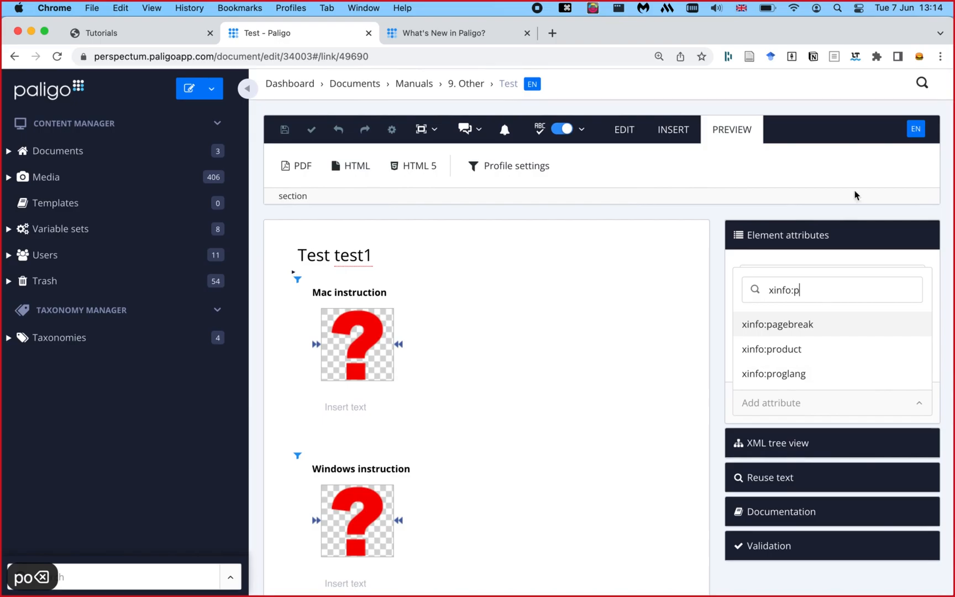
click(785, 355)
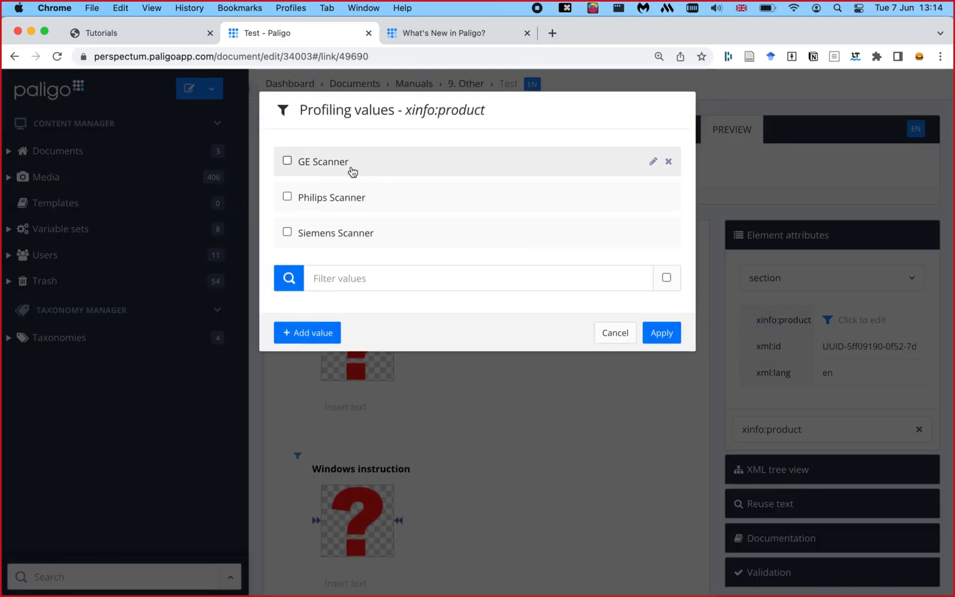
click(612, 334)
- Add the xinfo:version attribute to the Test topic's section and dismiss its profiling values without choosing any
click(841, 437)
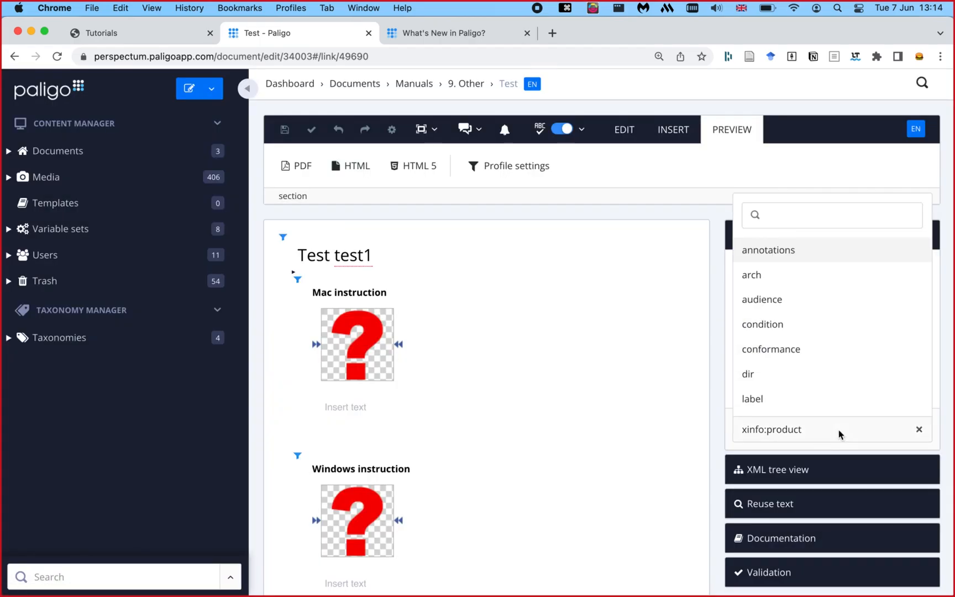
text(ver)
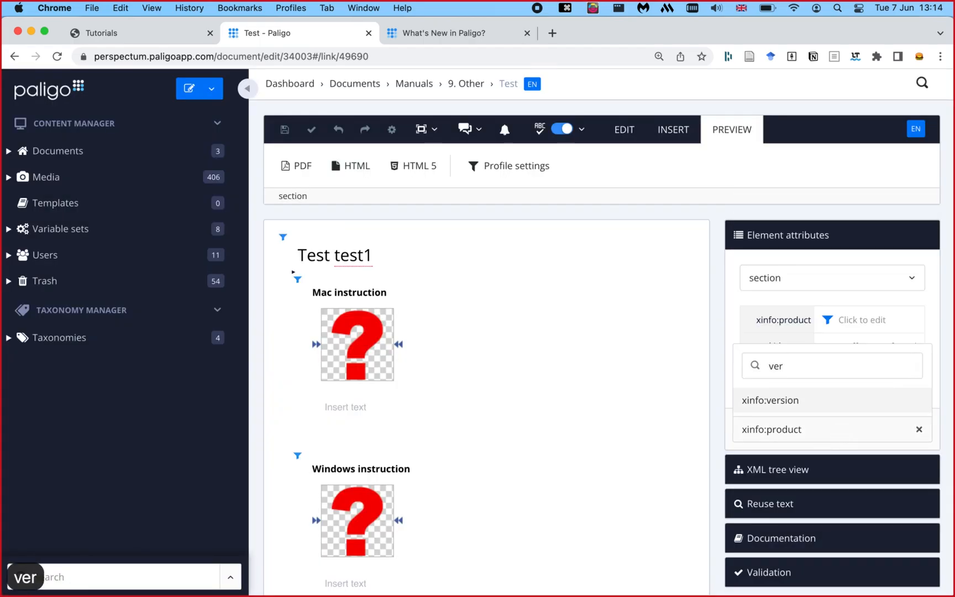
click(781, 401)
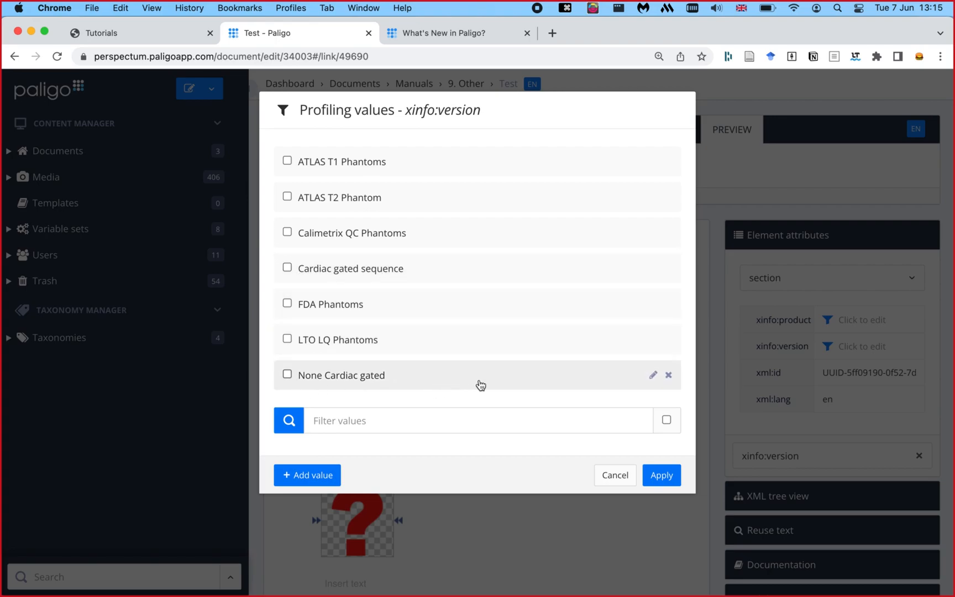
click(615, 484)
- Add the xinfo:market attribute to the Test topic's section and close its profiling values without a selection
click(818, 458)
scroll(816, 390, down, 2)
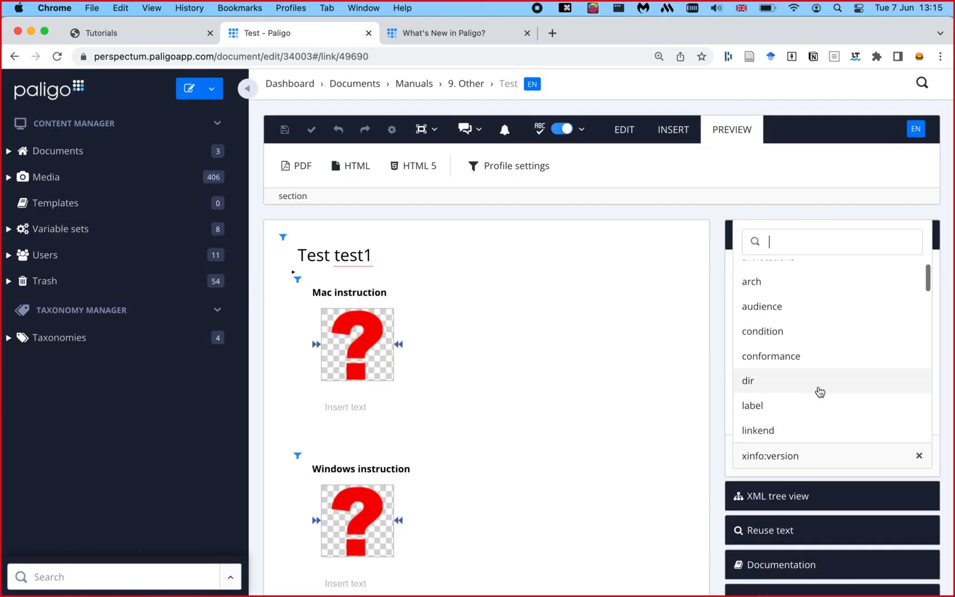
click(820, 461)
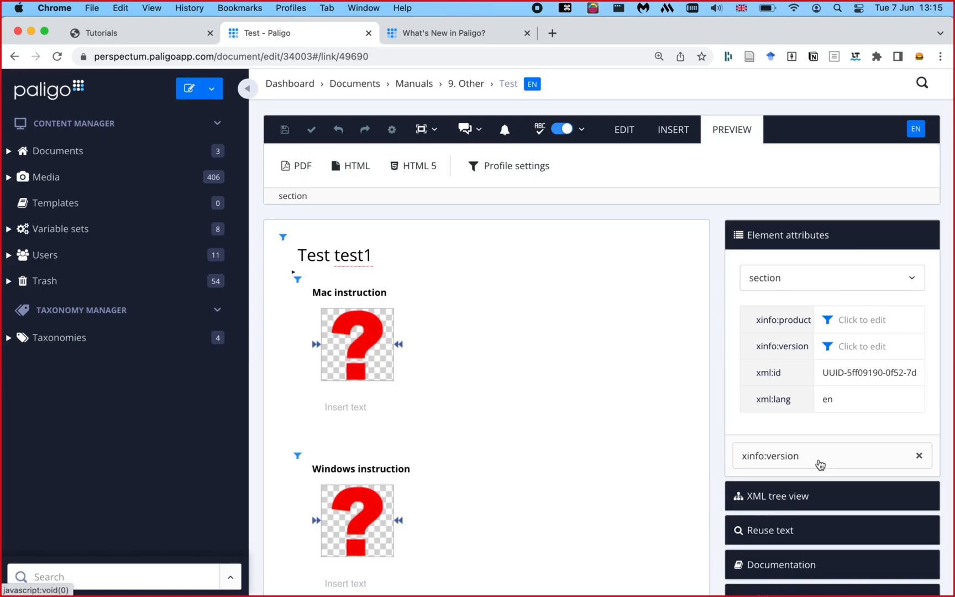
click(820, 463)
text(marke)
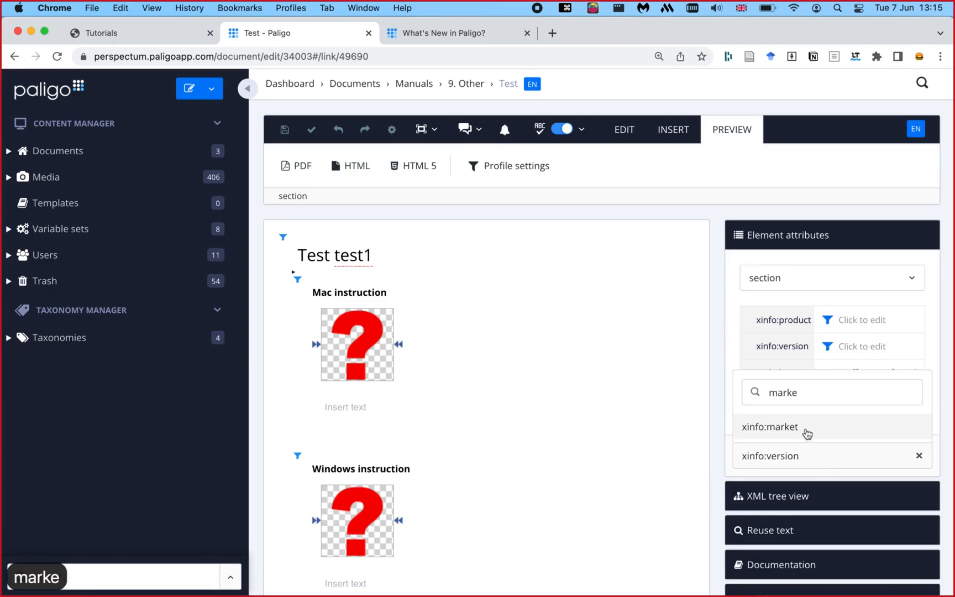
click(805, 433)
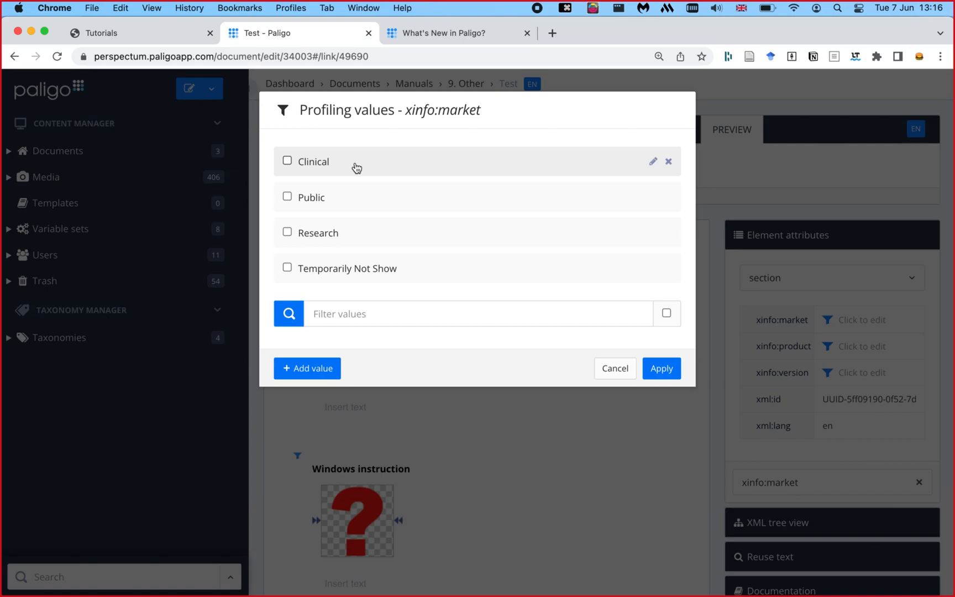
click(612, 367)
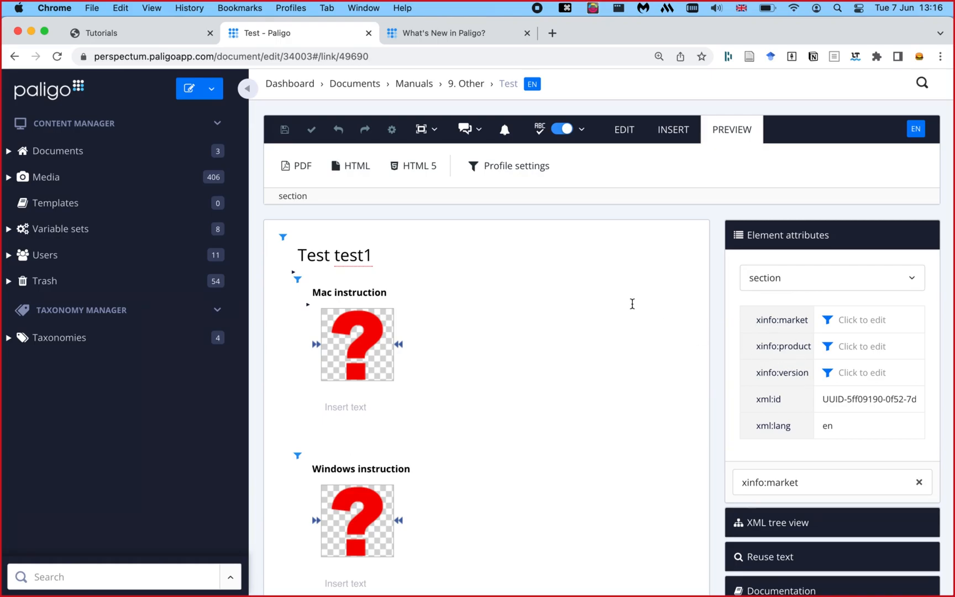
click(737, 236)
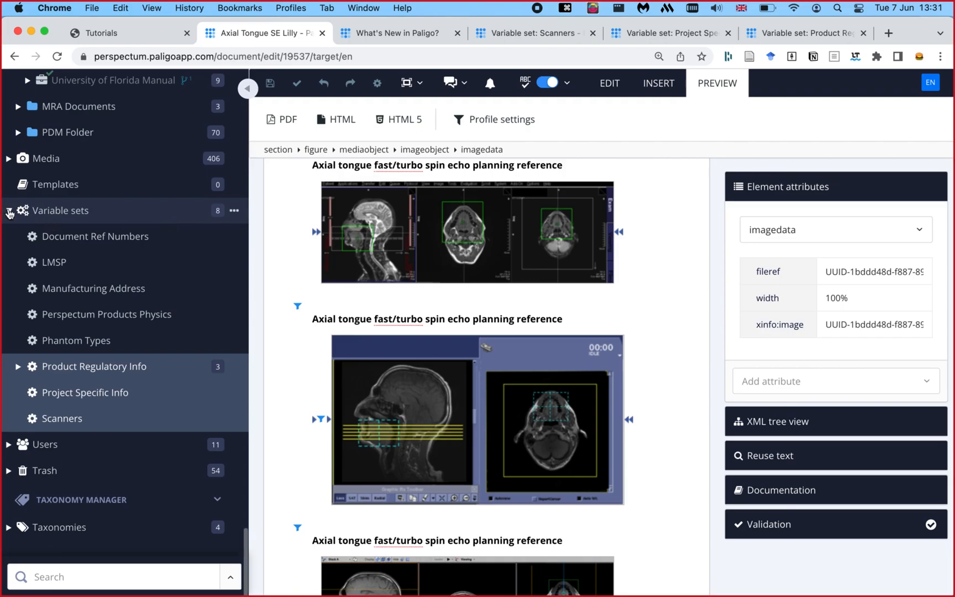
- Collapse the variable sets in the content tree and open the Test topic in the 9. Other folder
click(10, 211)
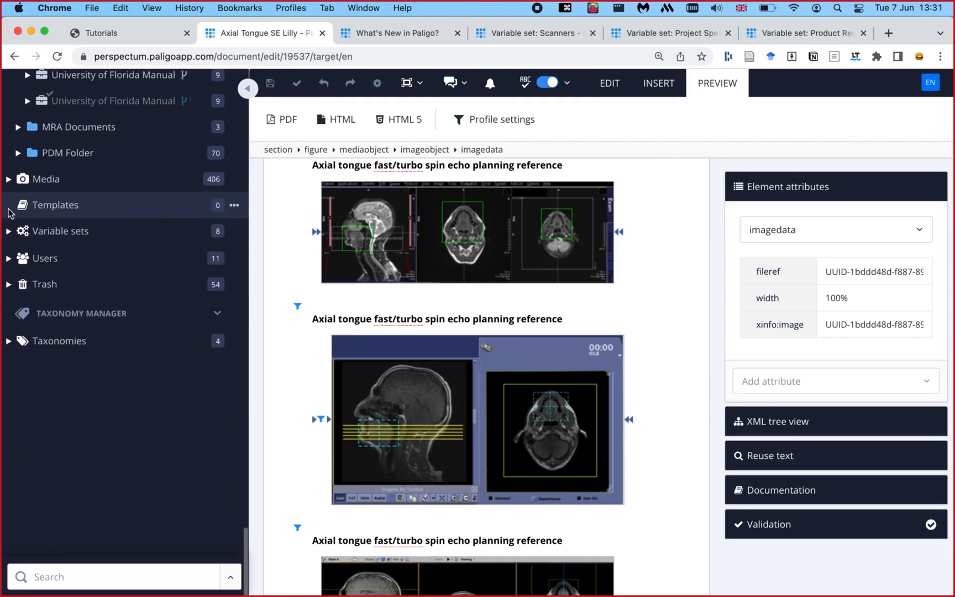
scroll(54, 210, up, 10)
scroll(53, 210, up, 15)
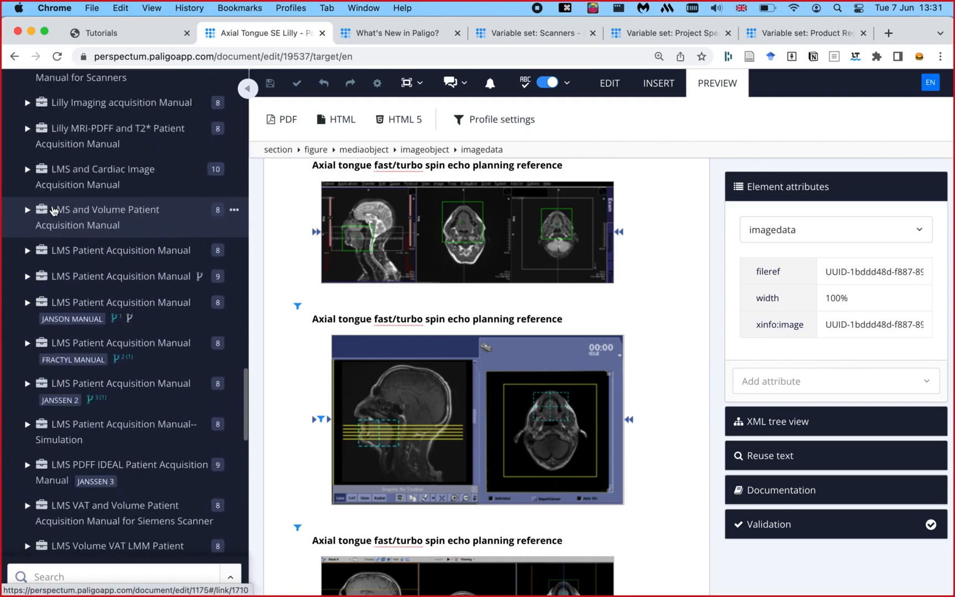
scroll(54, 210, up, 7)
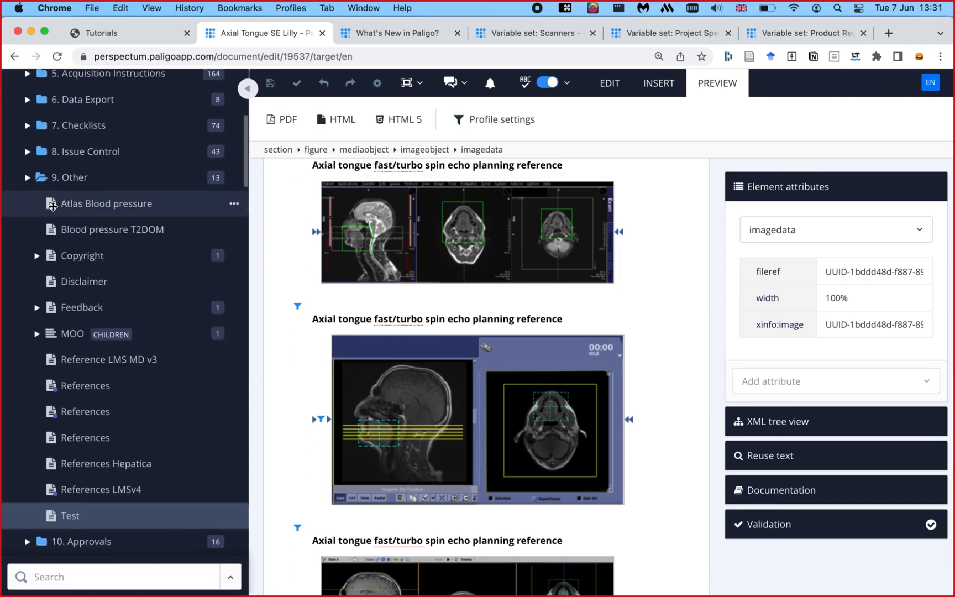
scroll(97, 365, down, 4)
click(70, 364)
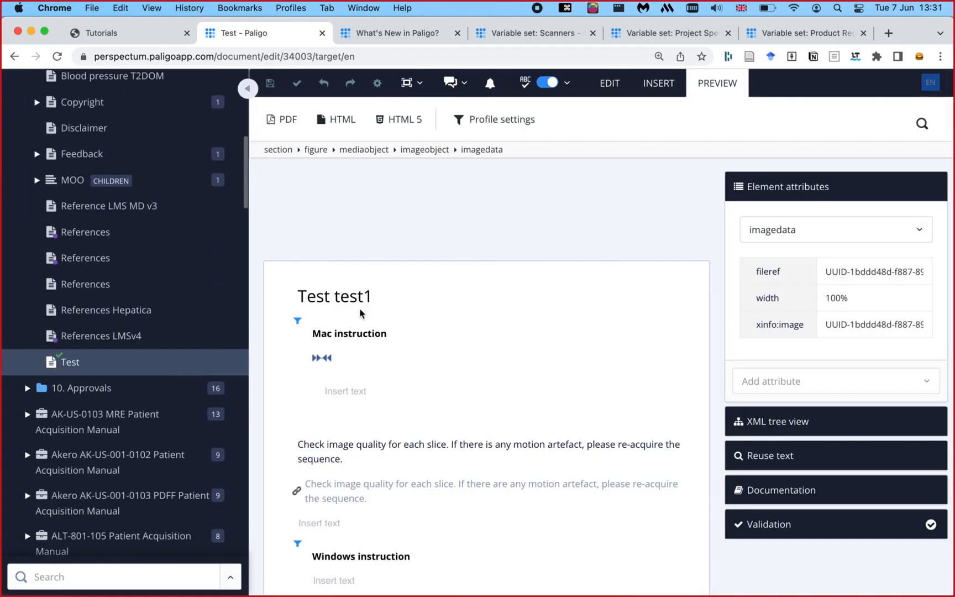
- Change the first figure's title from "Mac instruction" to "Siemens instruction"
click(332, 279)
key(BackSpace)
key(BackSpace)
key(BackSpace)
key(BackSpace)
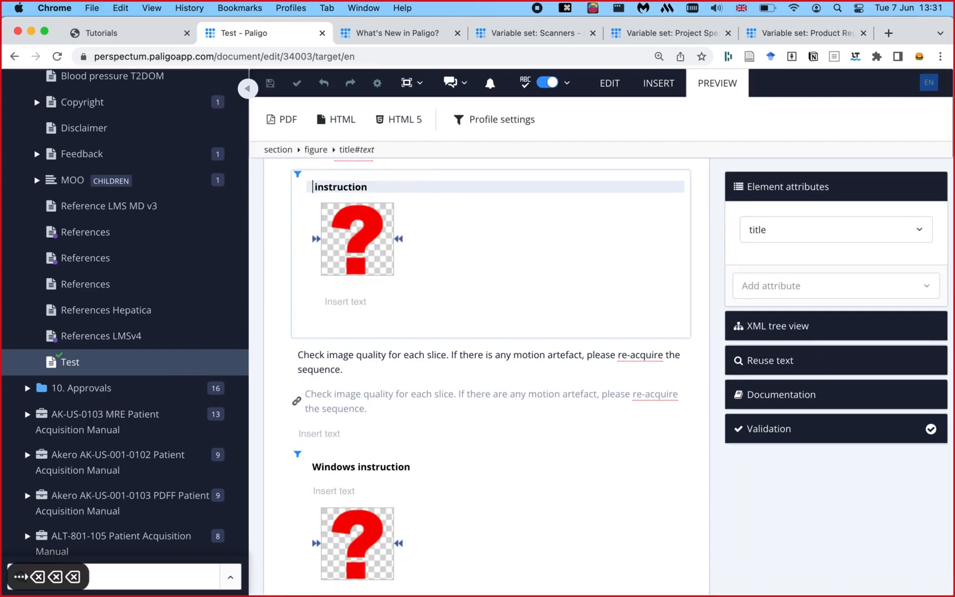
text(Siene)
key(BackSpace)
key(BackSpace)
text(mens)
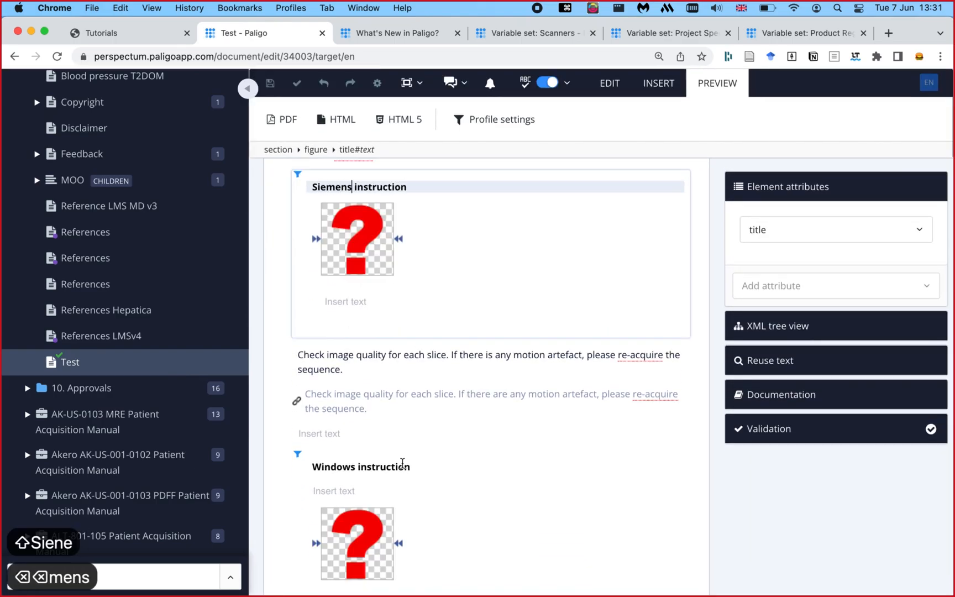
- Retitle the "Windows instruction" figure as "Philips instruction"
click(353, 466)
drag(354, 466, 312, 466)
key(BackSpace)
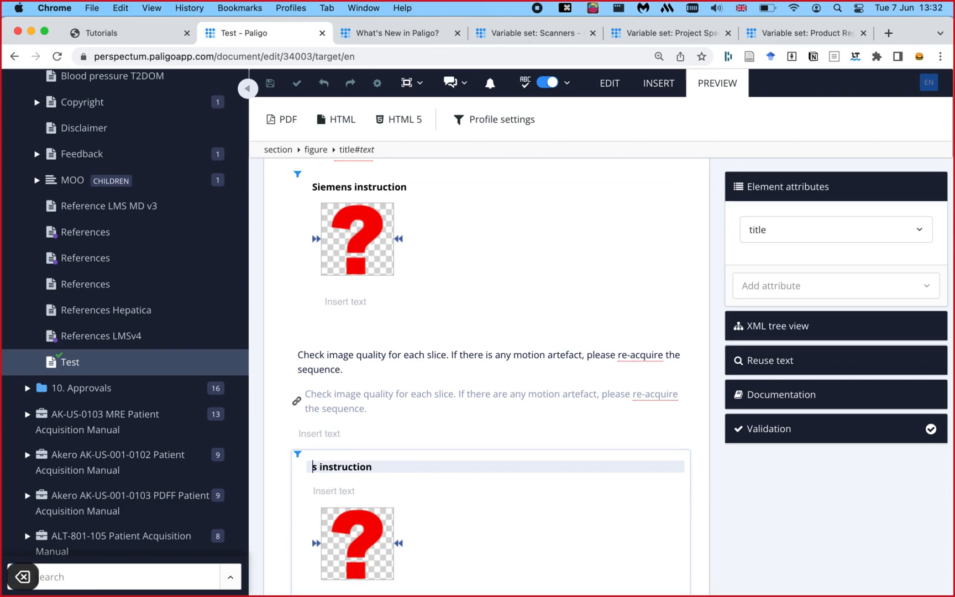
key(BackSpace)
text(Philips)
- Copy the whole Philips instruction figure and paste the duplicate directly below it
scroll(425, 316, down, 5)
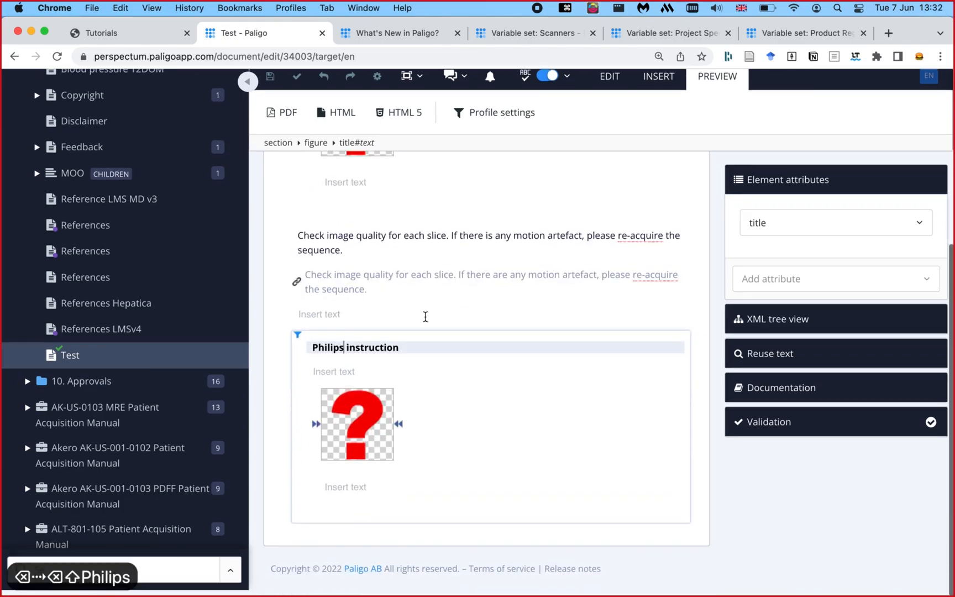
click(316, 343)
key(alt+c)
click(330, 534)
key(alt+v)
- Rename the duplicated figure's title to "GE instruction"
click(343, 501)
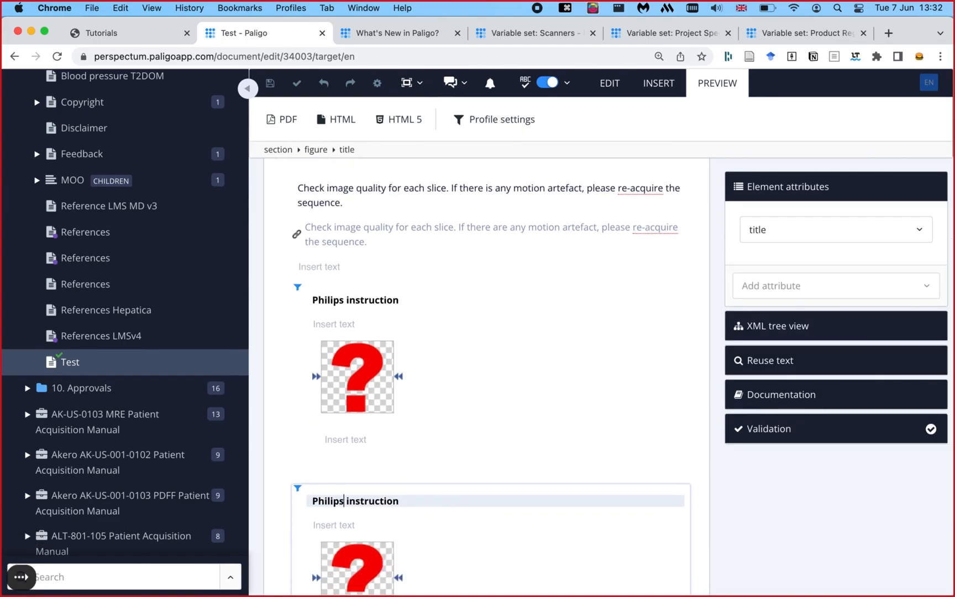
key(alt+shift+Left)
key(BackSpace)
text(GE)
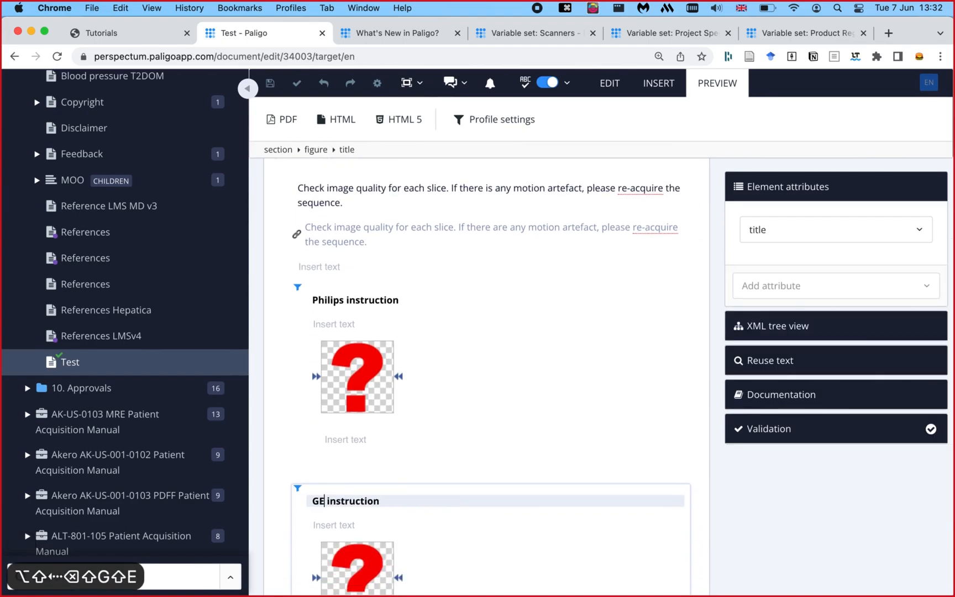
- Replace the GE instruction figure's os attribute with an xinfo:product attribute set to GE Scanner
click(352, 486)
click(859, 272)
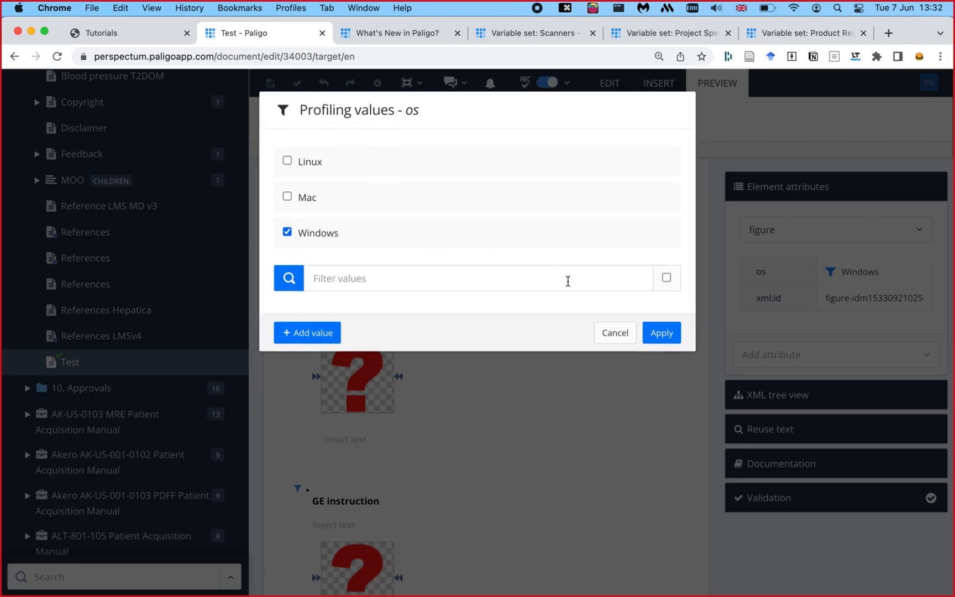
click(608, 333)
click(749, 273)
click(759, 334)
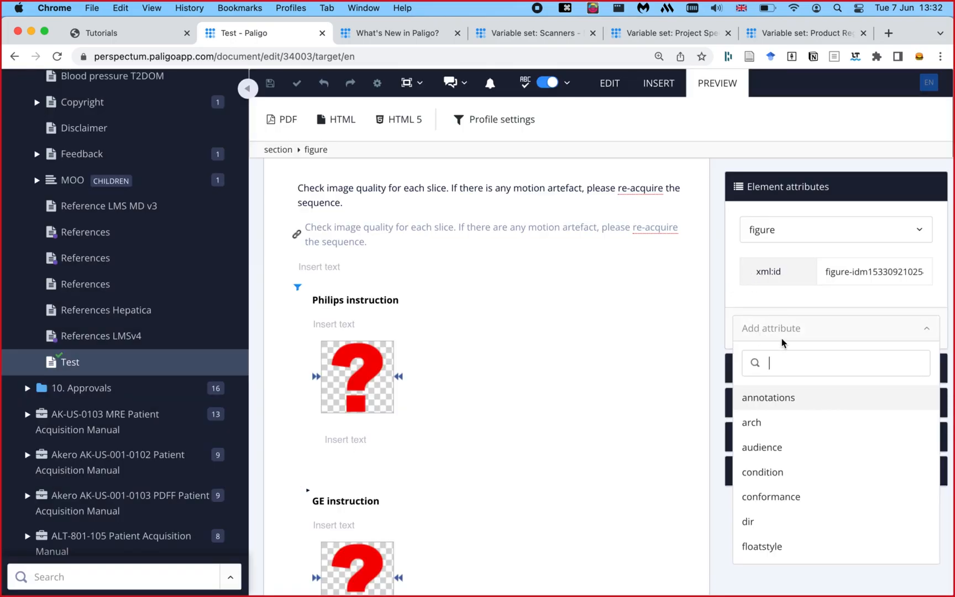
text(pro)
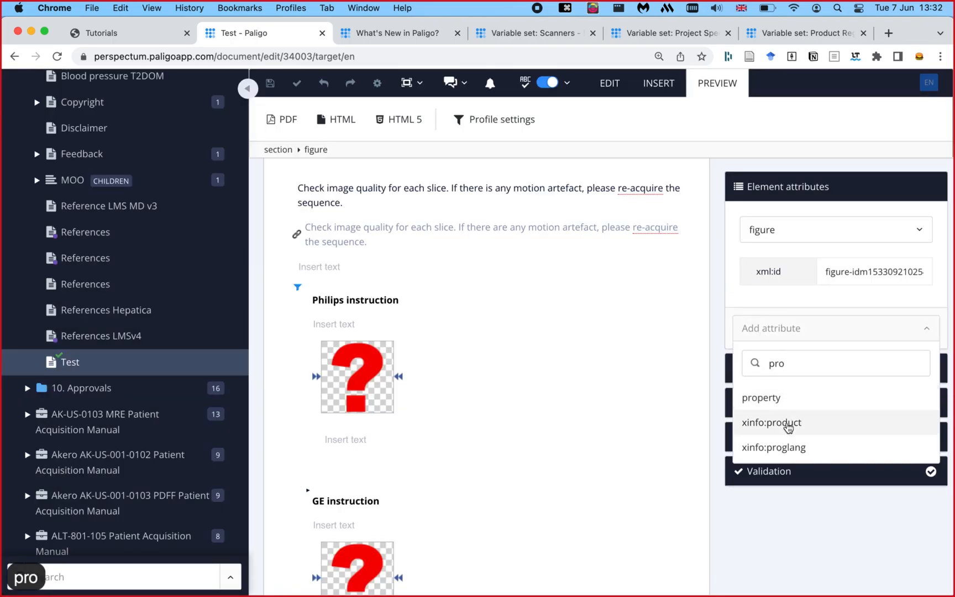
click(784, 422)
click(335, 161)
click(662, 333)
- Replace the Philips instruction figure's os attribute with xinfo:product set to Philips Scanner, and save the Test topic
click(339, 287)
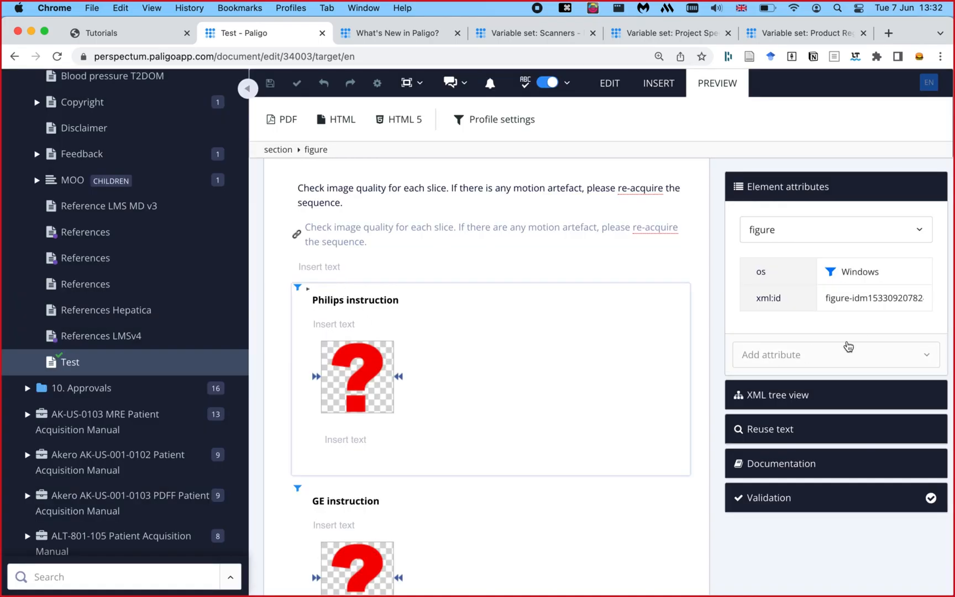
click(749, 271)
text(pro)
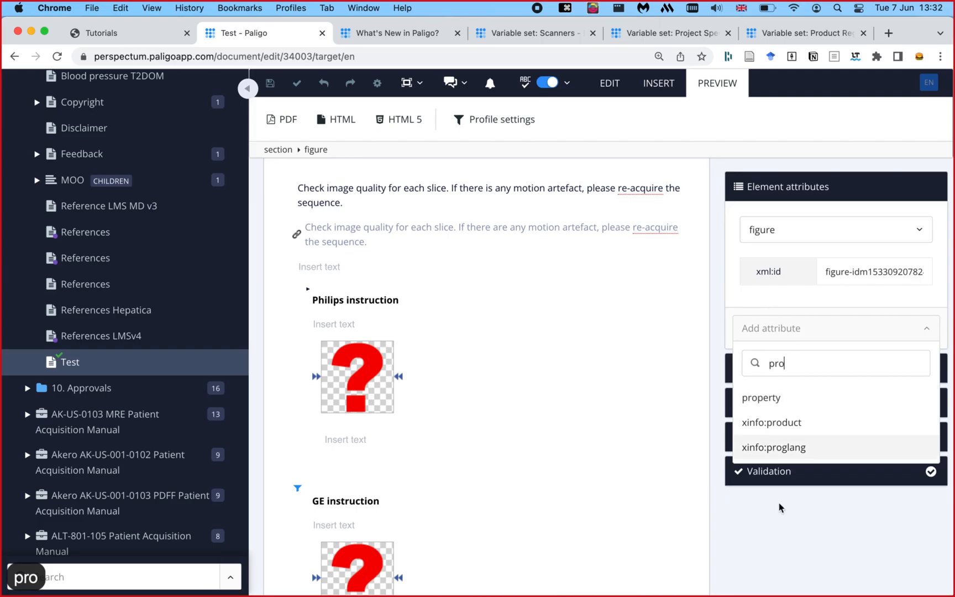
click(779, 422)
click(331, 197)
click(661, 333)
key(super+s)
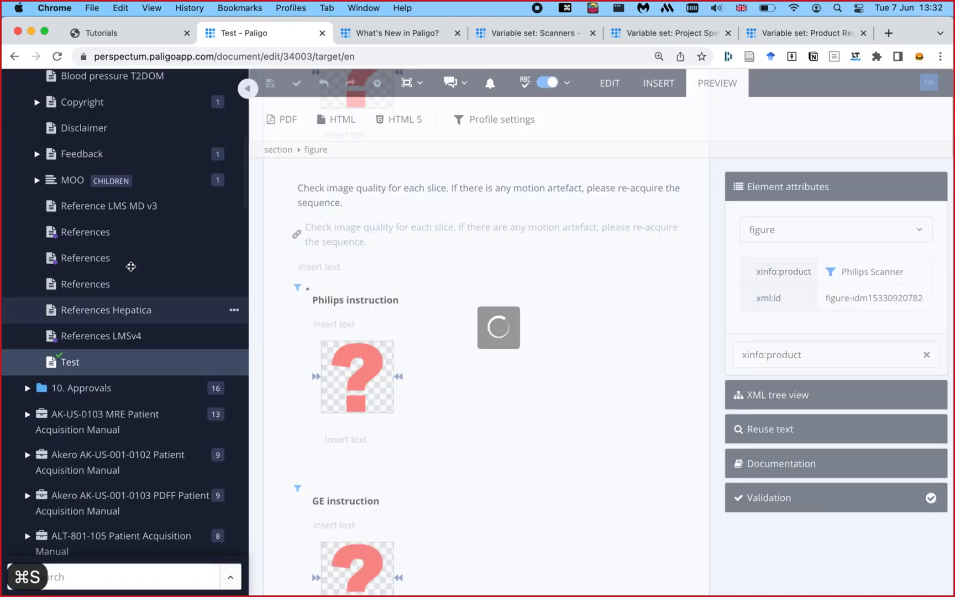
scroll(131, 266, down, 5)
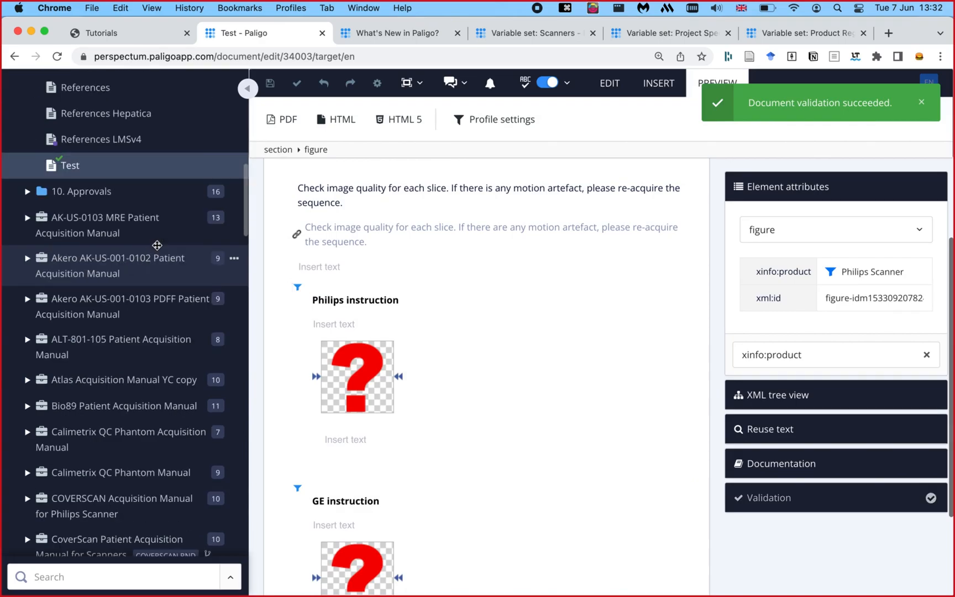
- Change the Test topic's title to "Test Acquisition Instruction" and save the topic
scroll(157, 245, up, 2)
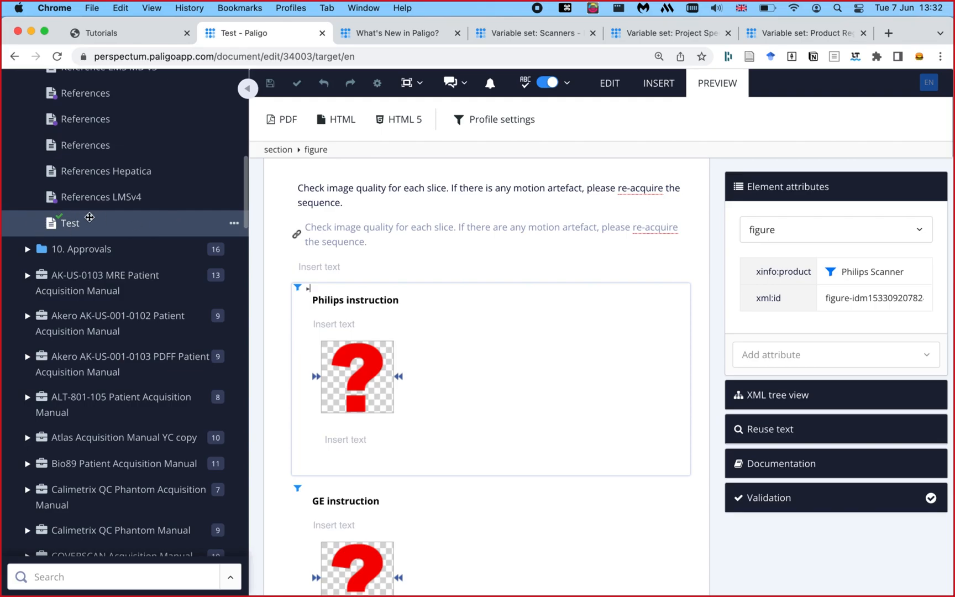
click(89, 229)
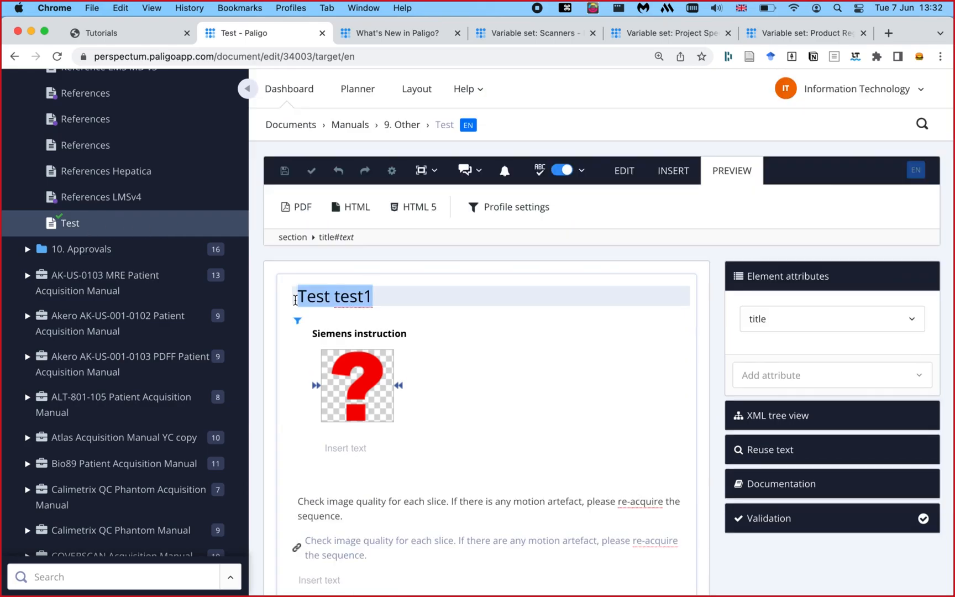
text(Test Acquisition Instruction)
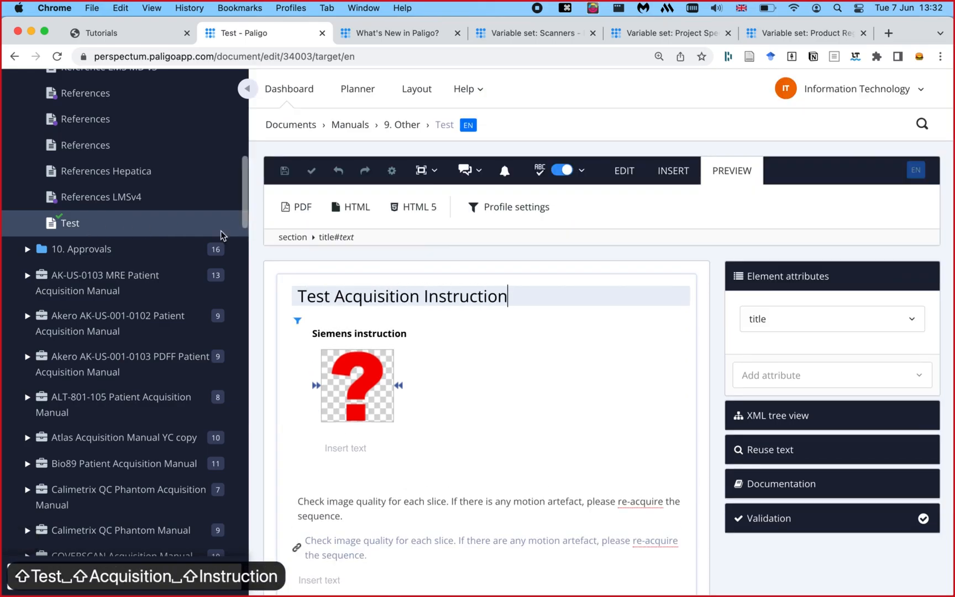
key(super+s)
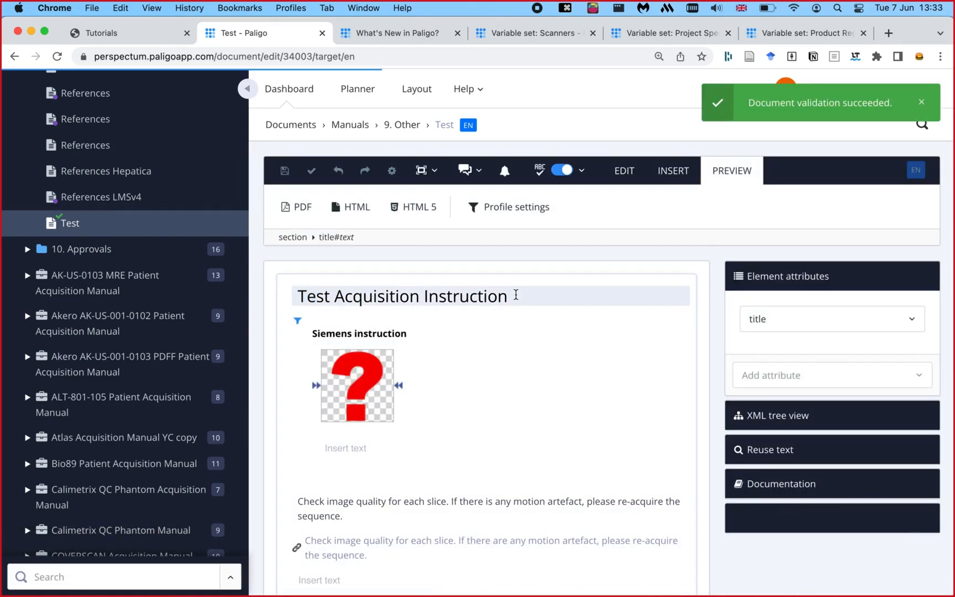
- Copy the topic's new title and rename the Test entry in the content tree to "Test Acquisition Instruction"
drag(509, 296, 297, 297)
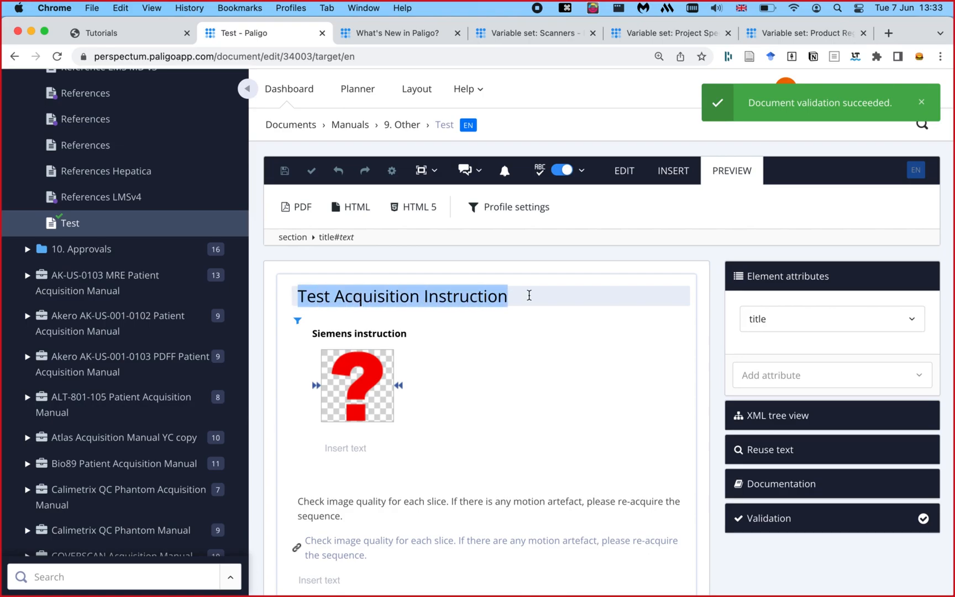
key(super+c)
click(235, 222)
click(167, 396)
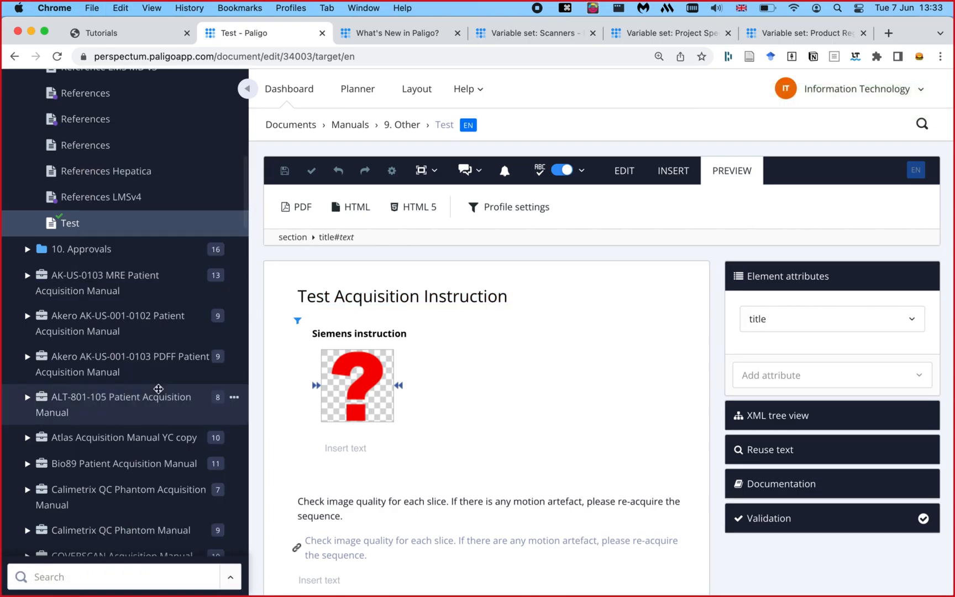
key(shift+super+Left)
key(super+v)
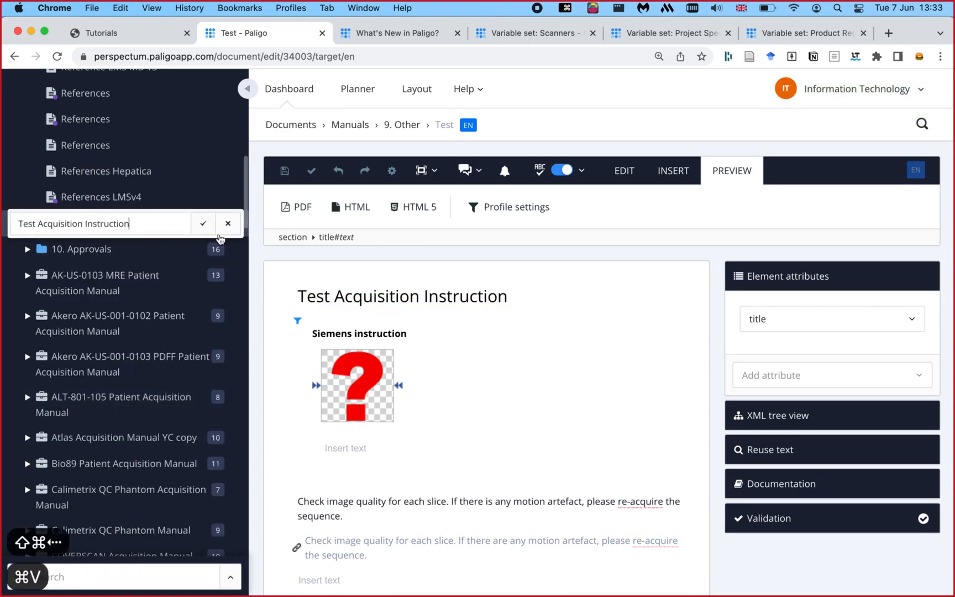
key(Return)
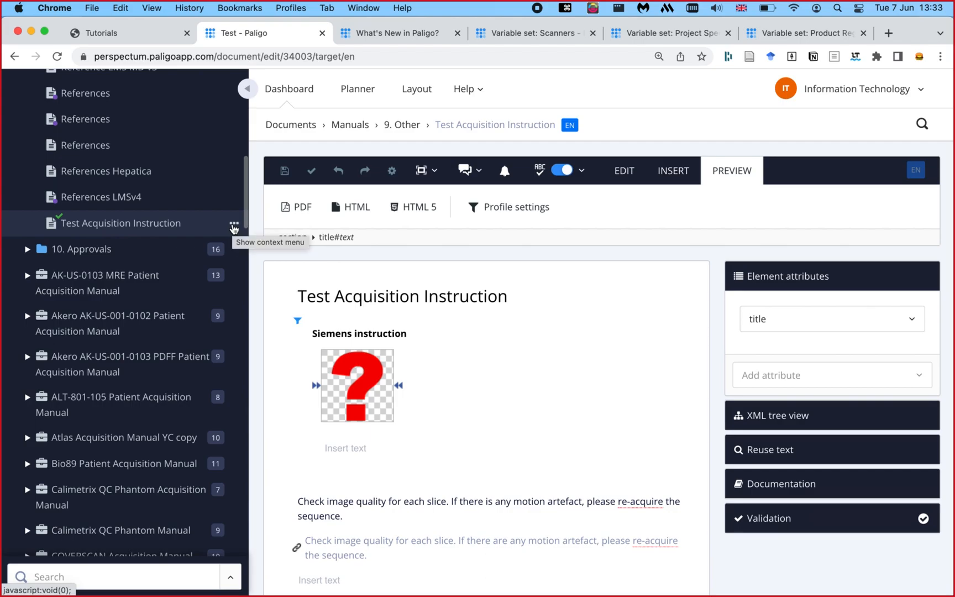
- Create a branch of the Test Acquisition Instruction topic in the 9. Other folder and locate it there
click(234, 226)
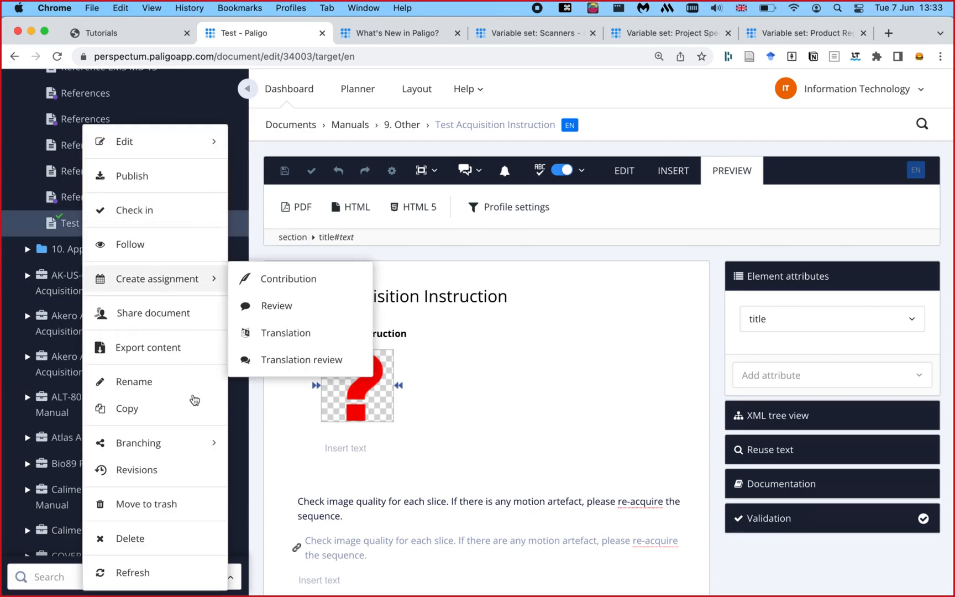
mouse_move(191, 445)
click(296, 477)
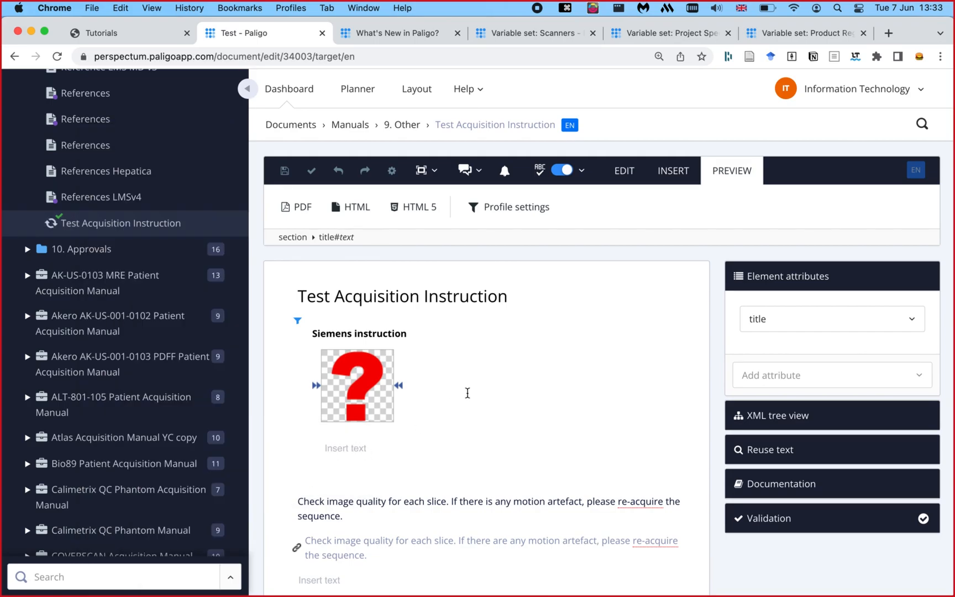
scroll(33, 305, up, 2)
click(28, 299)
scroll(70, 293, down, 5)
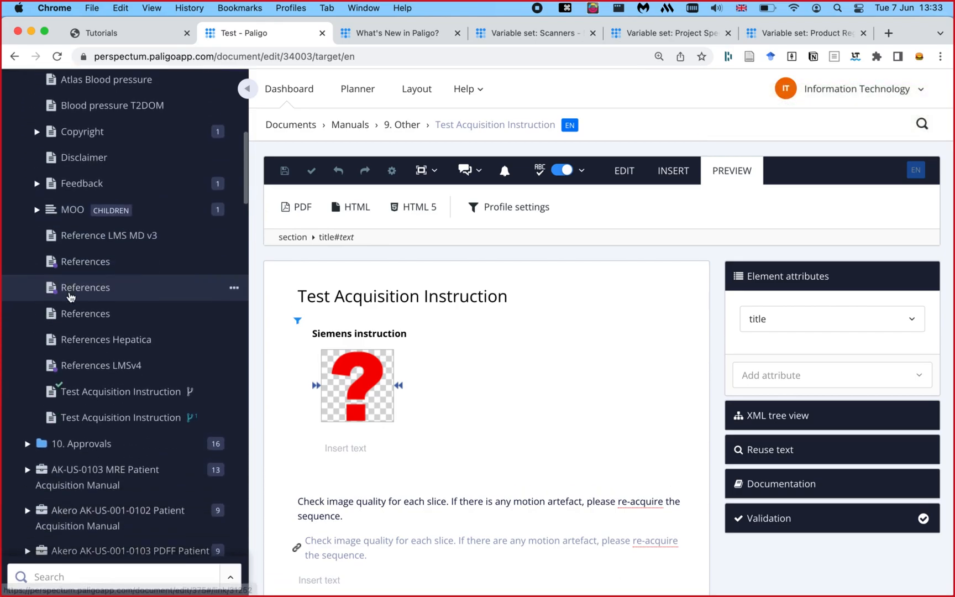
scroll(70, 293, up, 2)
scroll(69, 293, down, 2)
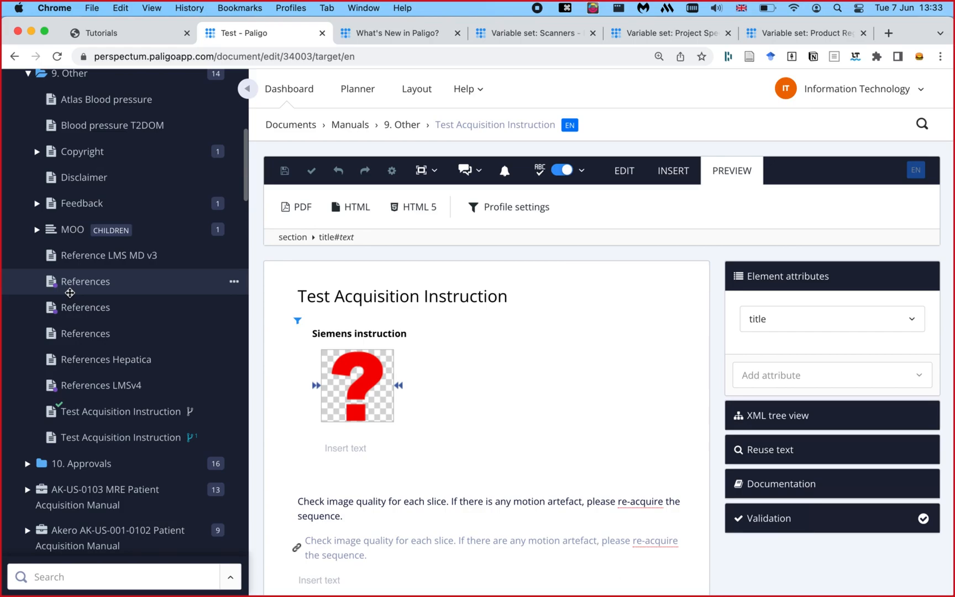
scroll(70, 293, down, 3)
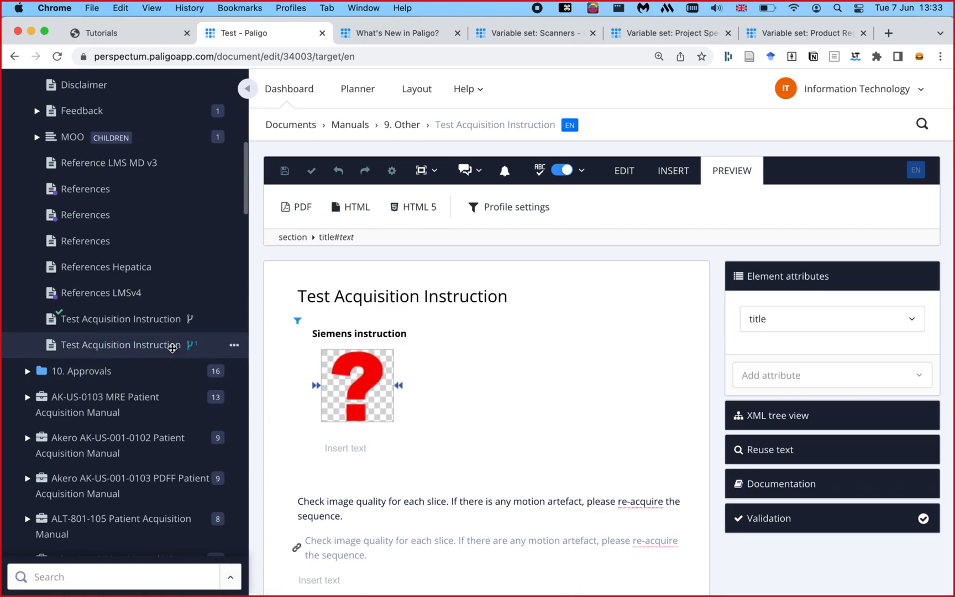
- In the branched topic, replace the Siemens instruction figure's os attribute with xinfo:product set to Siemens Scanner, and save
click(142, 350)
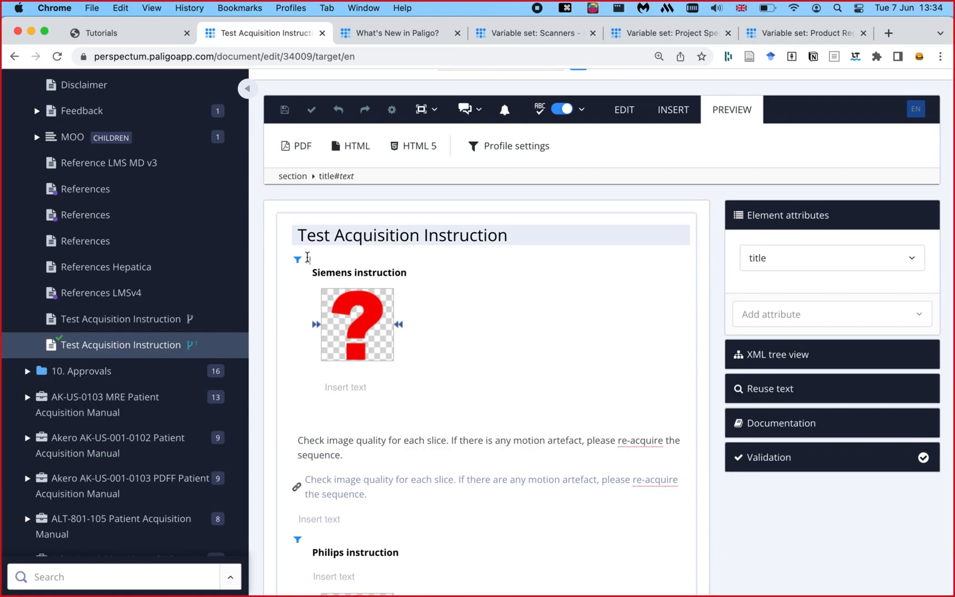
click(308, 258)
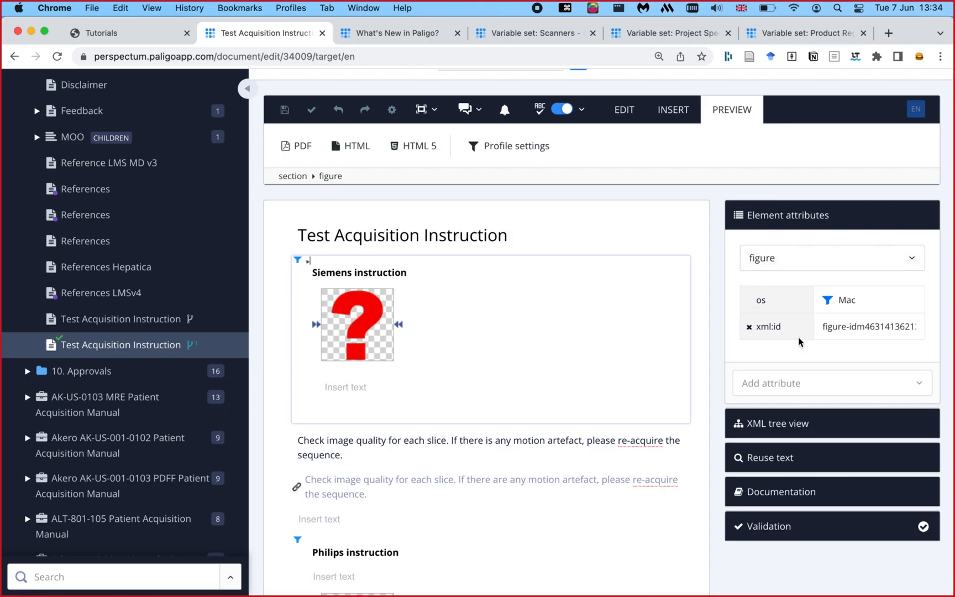
click(749, 300)
click(776, 359)
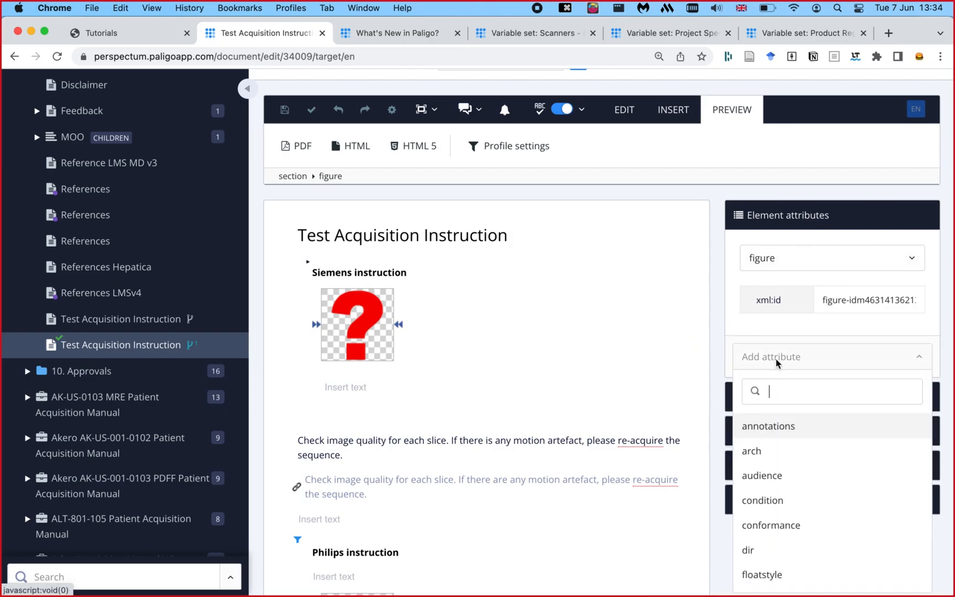
text(pro)
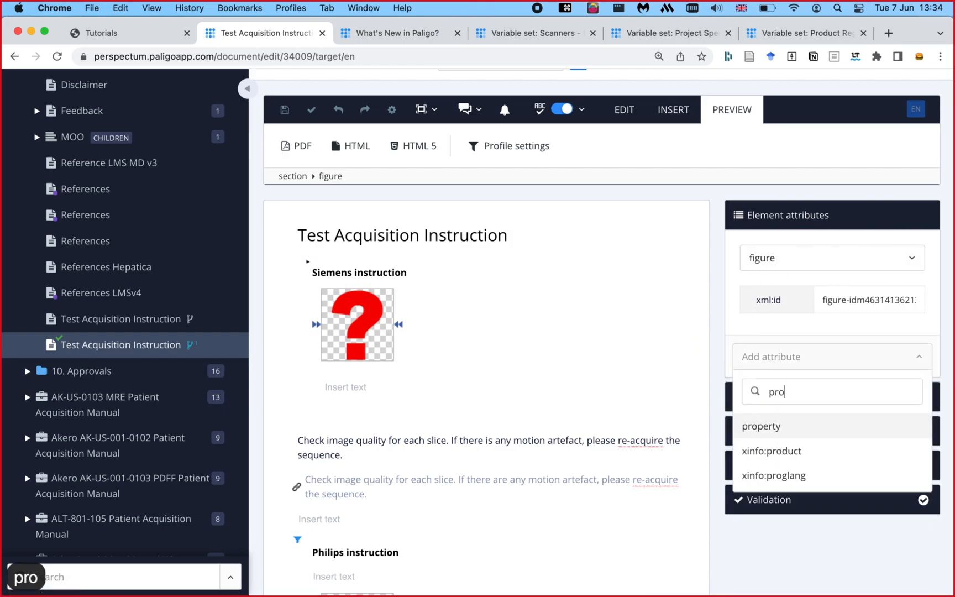
click(783, 457)
click(374, 238)
click(661, 333)
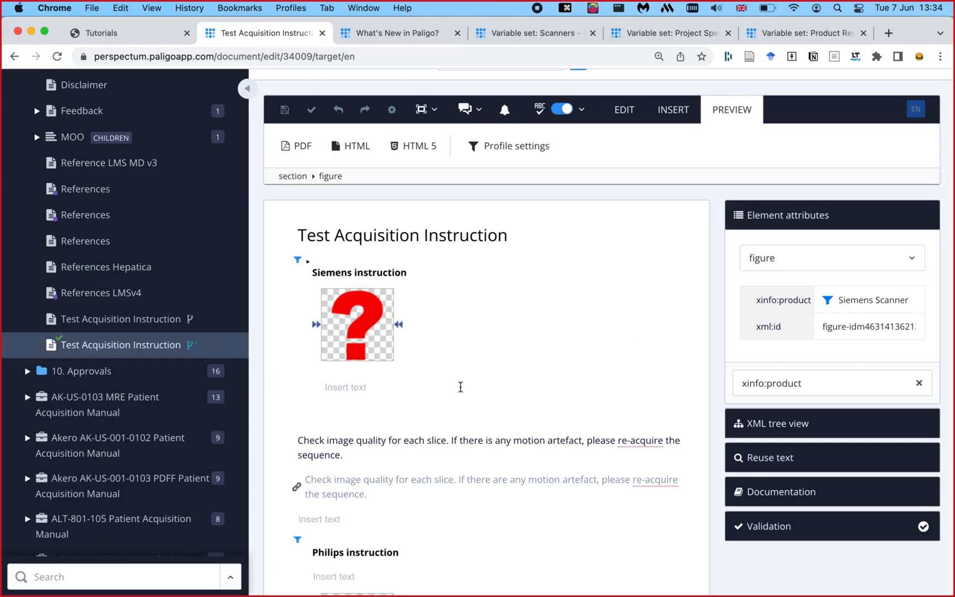
key(super+s)
click(644, 305)
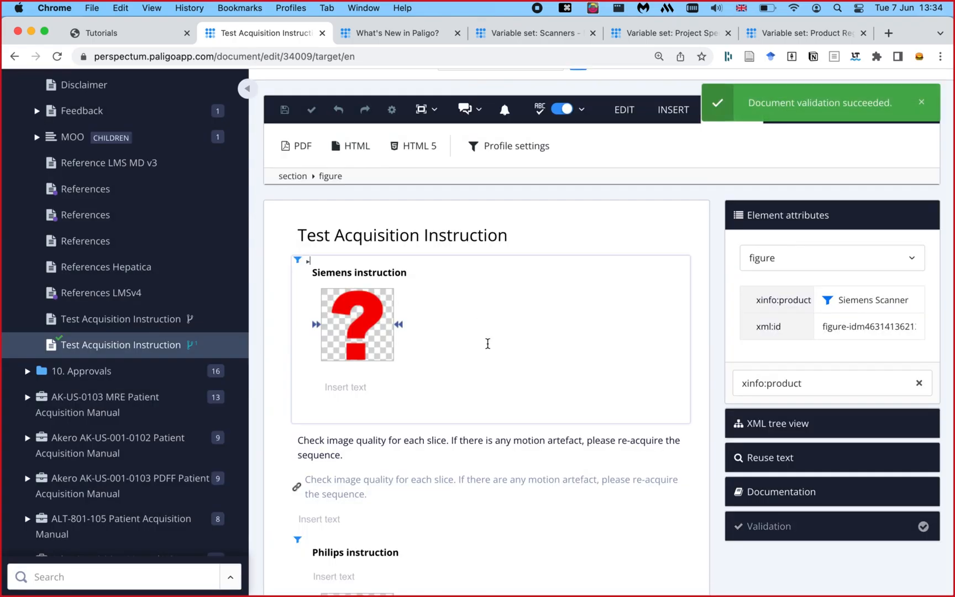
- Switch from the branch to the original Test Acquisition Instruction topic and inspect its Siemens instruction figure's attributes for comparison
scroll(475, 275, up, 3)
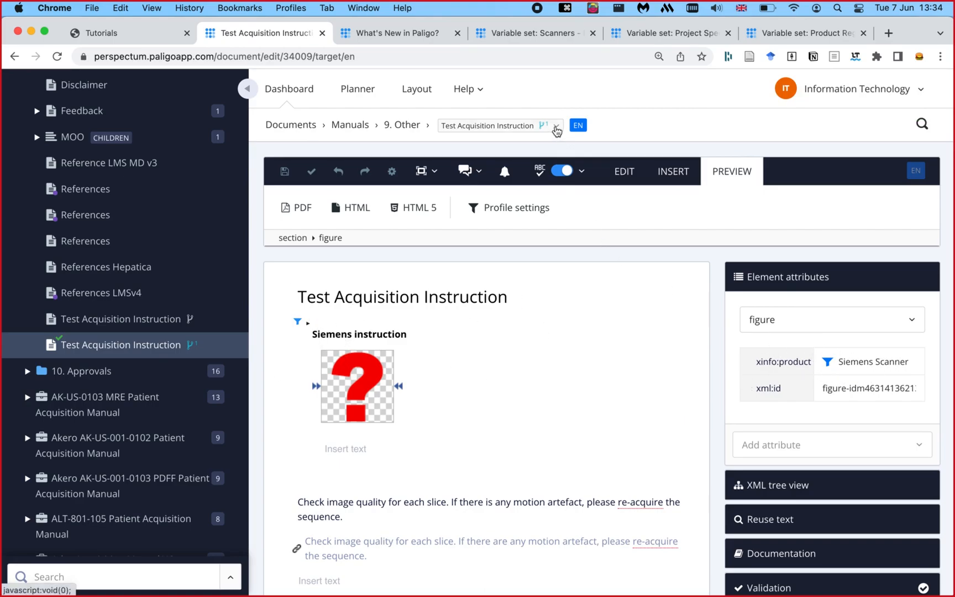
click(555, 125)
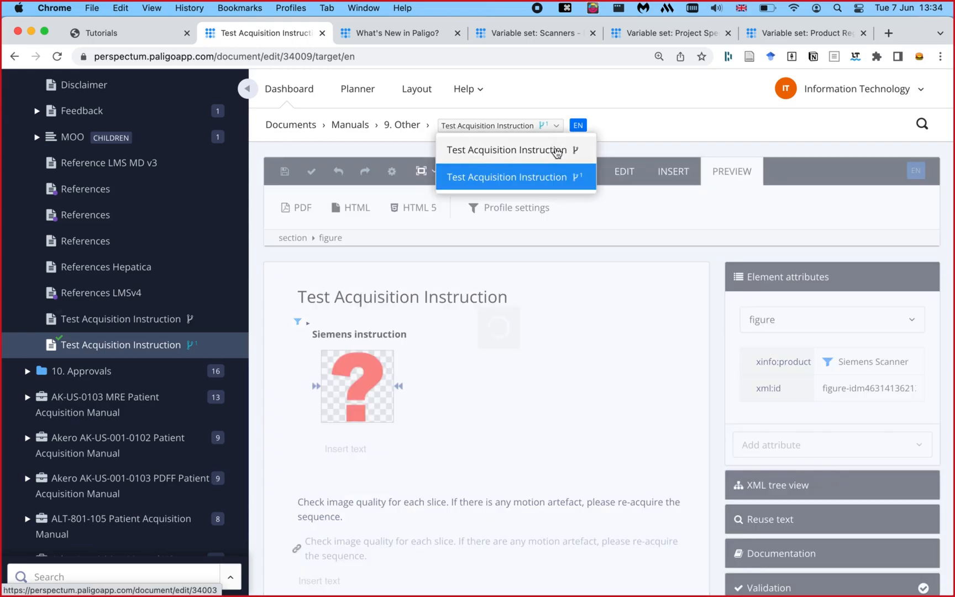
click(555, 150)
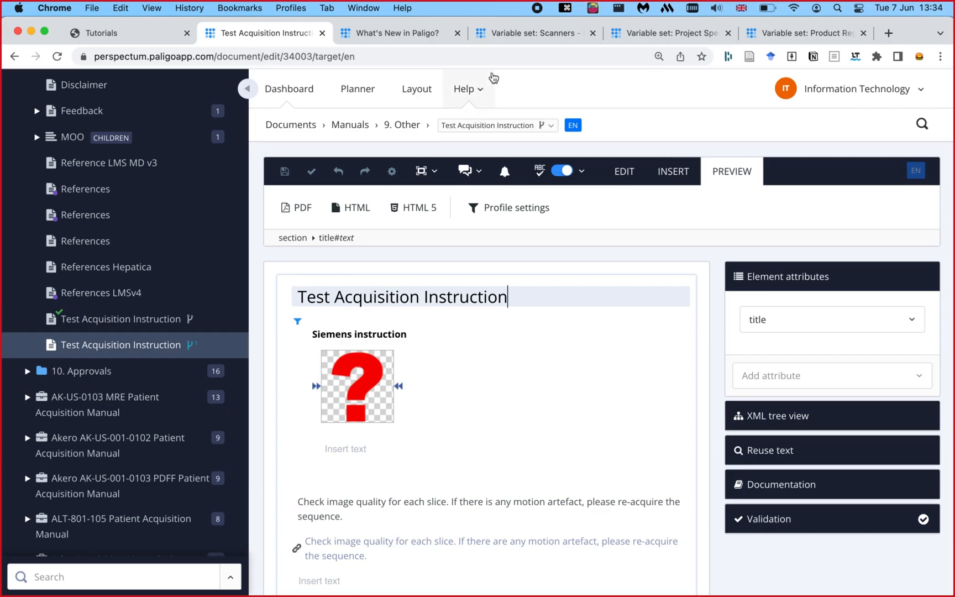
click(322, 319)
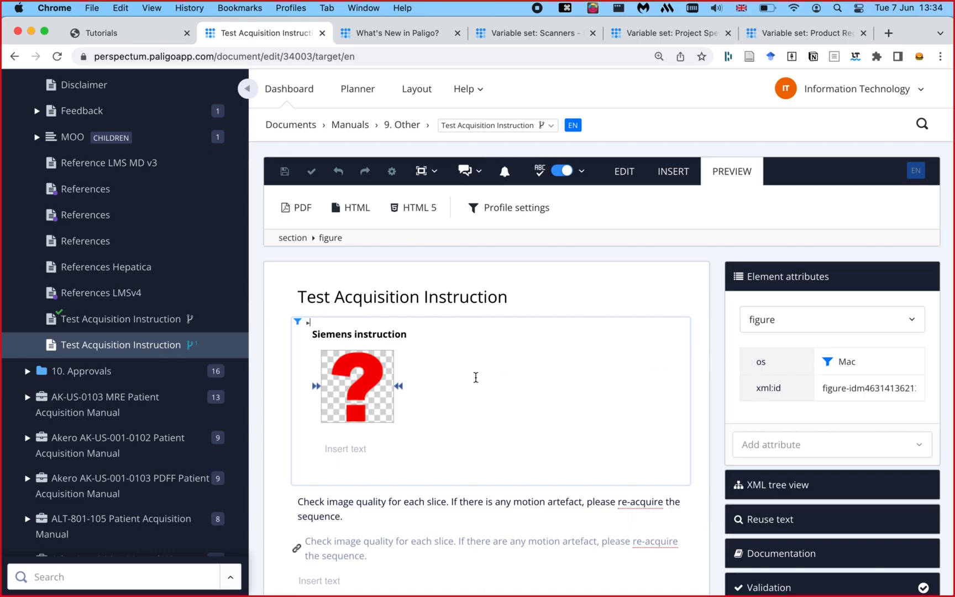
scroll(476, 378, down, 4)
scroll(359, 314, up, 1)
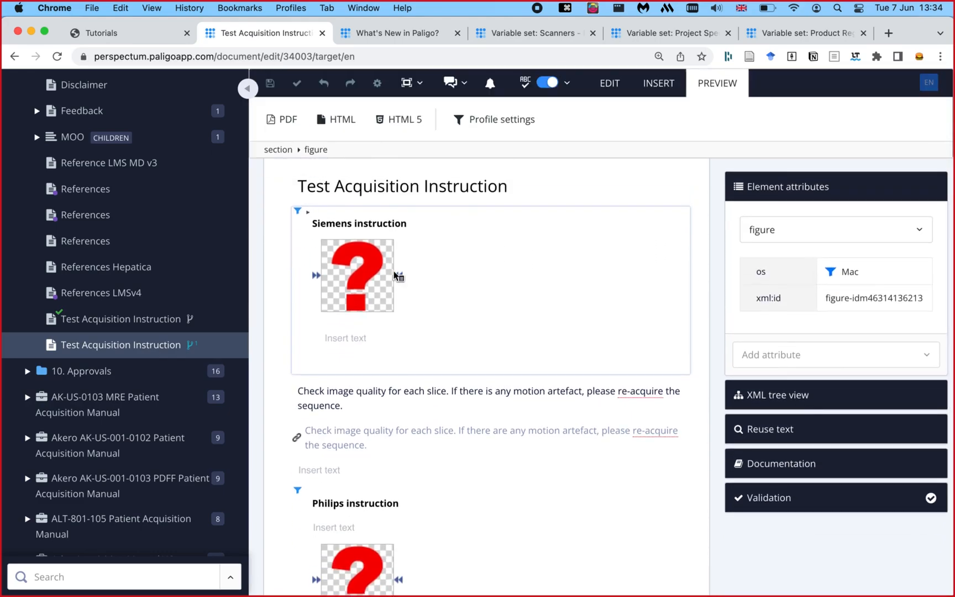
scroll(405, 262, up, 3)
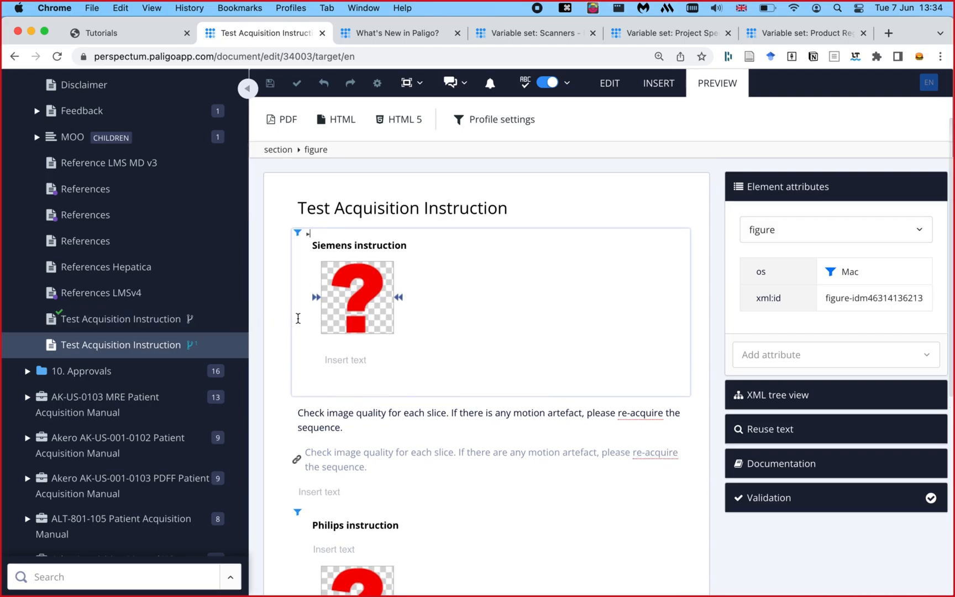
scroll(363, 311, down, 1)
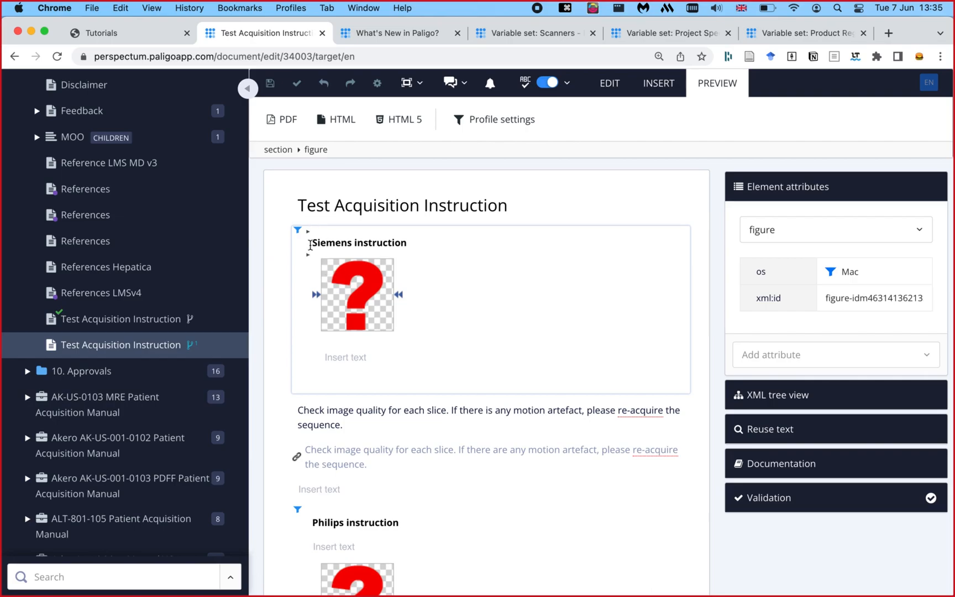
scroll(422, 344, up, 3)
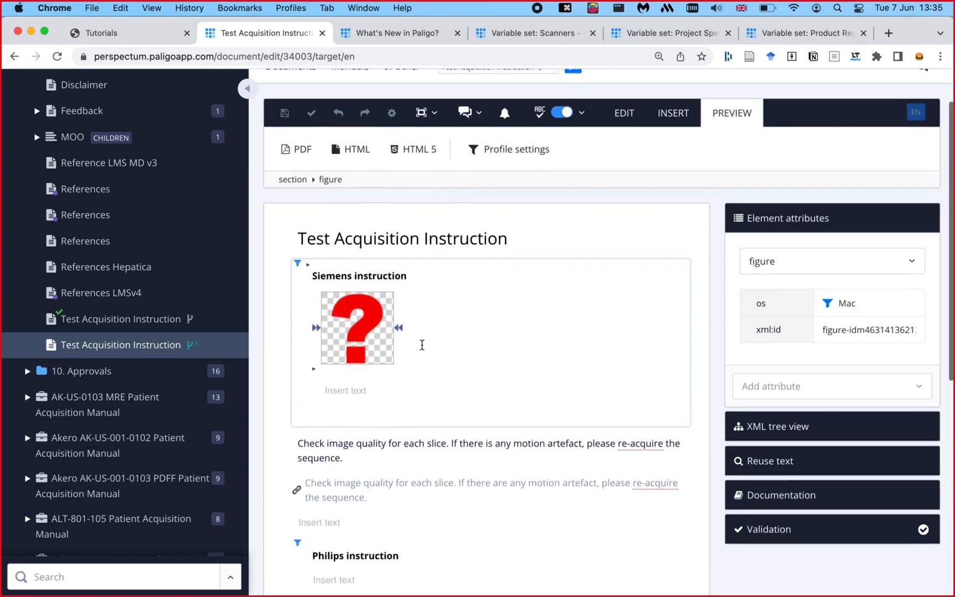
- Review the layout configurations, open the CRO Manual PLEASE USE layout in a separate tab, and show its general document settings
scroll(489, 431, down, 5)
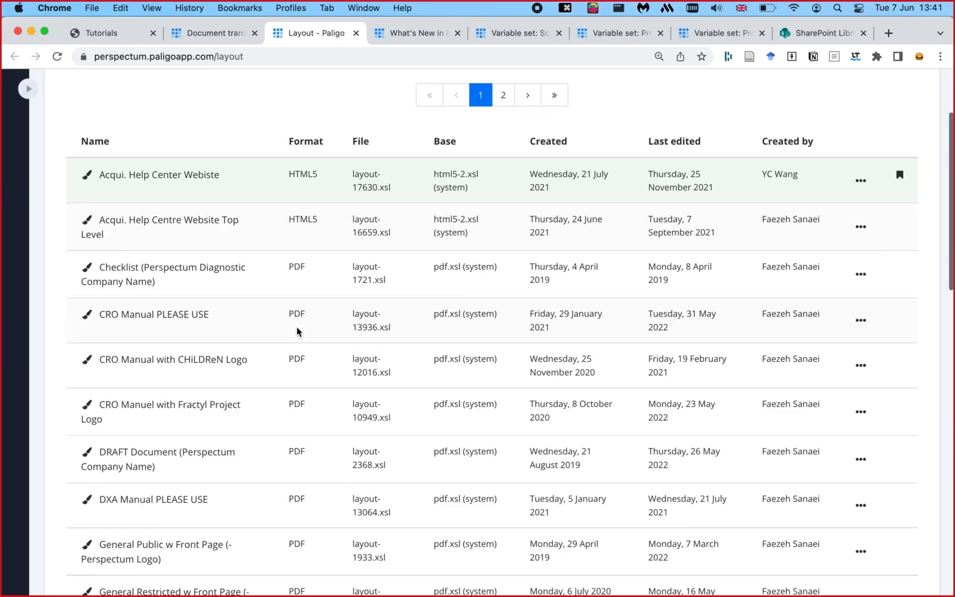
scroll(295, 330, down, 1)
scroll(297, 330, up, 2)
scroll(297, 330, down, 15)
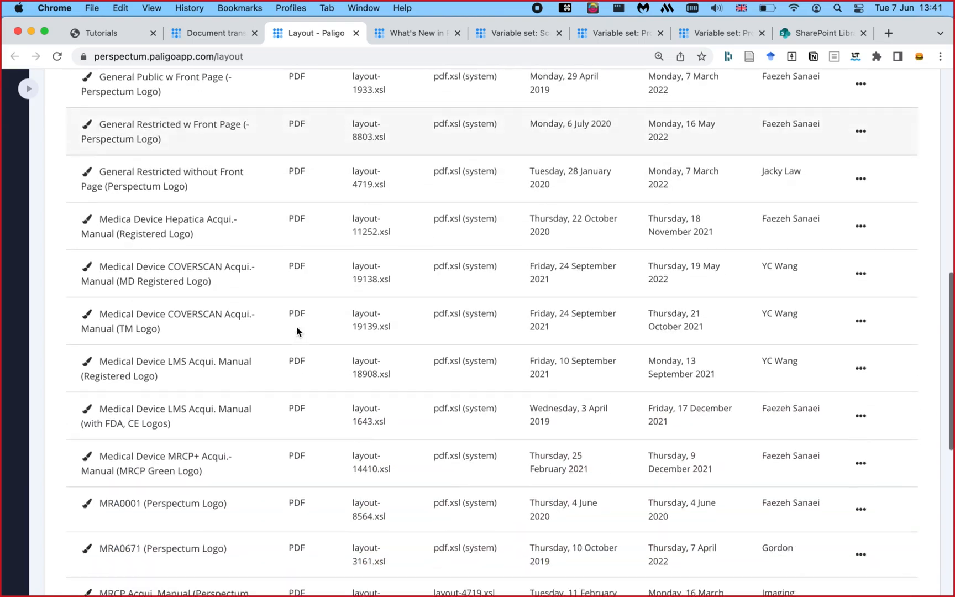
scroll(297, 330, up, 15)
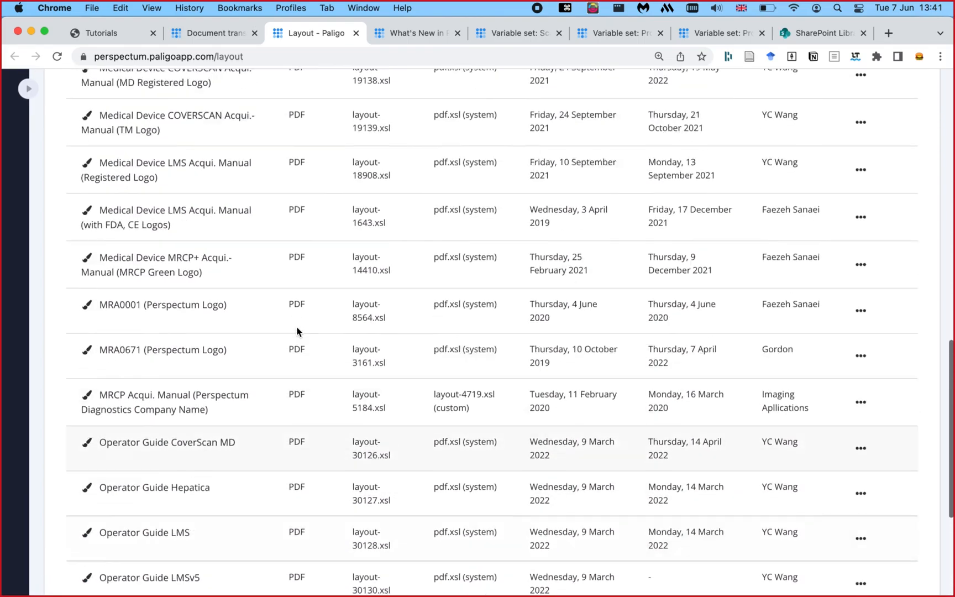
scroll(296, 330, up, 5)
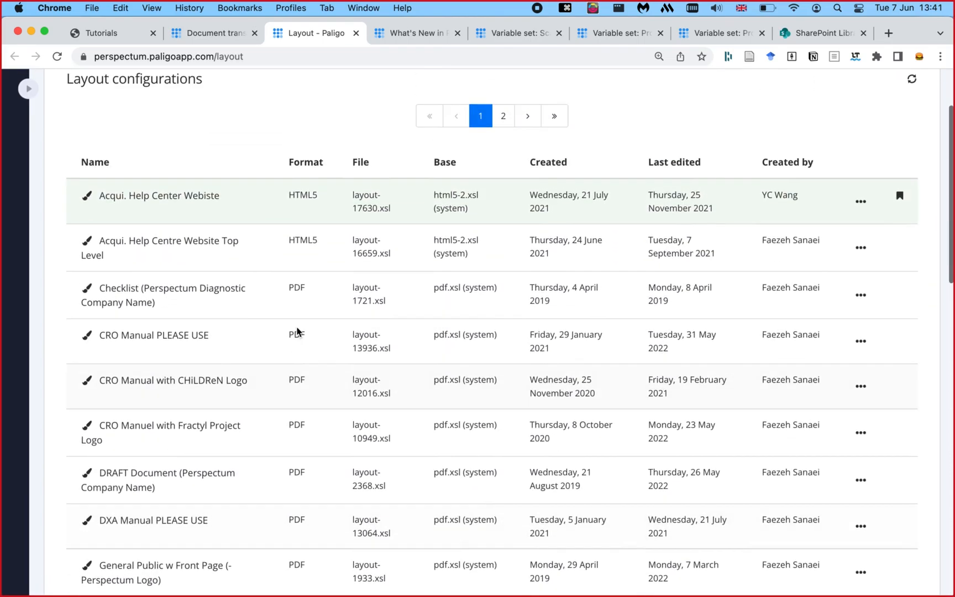
super+click(163, 332)
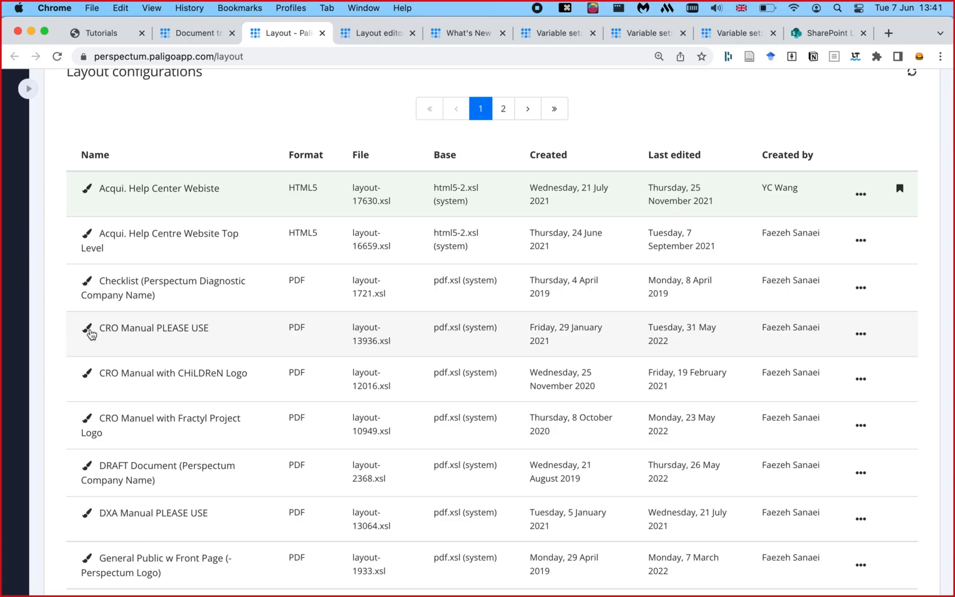
key(super+shift+bracketright)
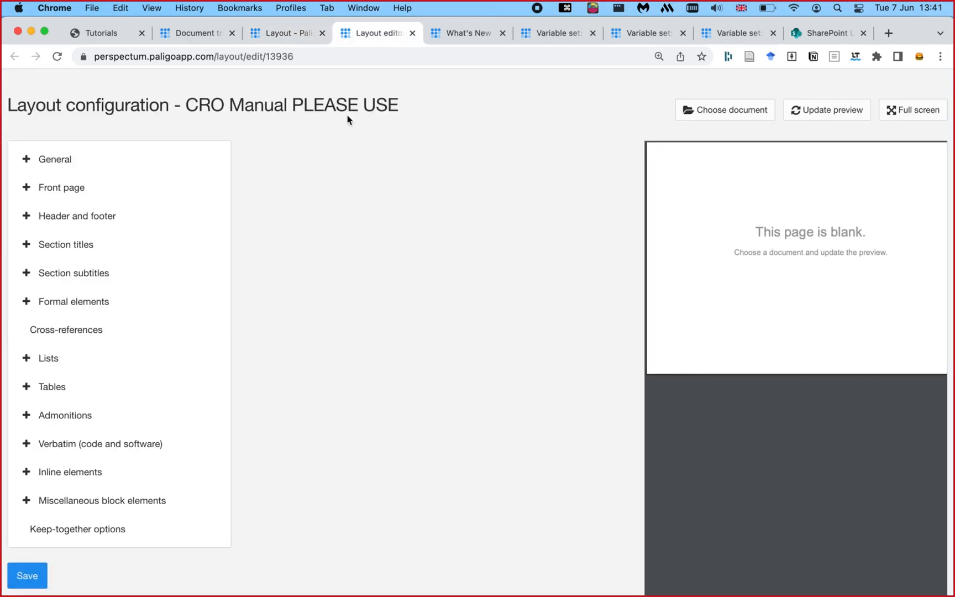
click(26, 160)
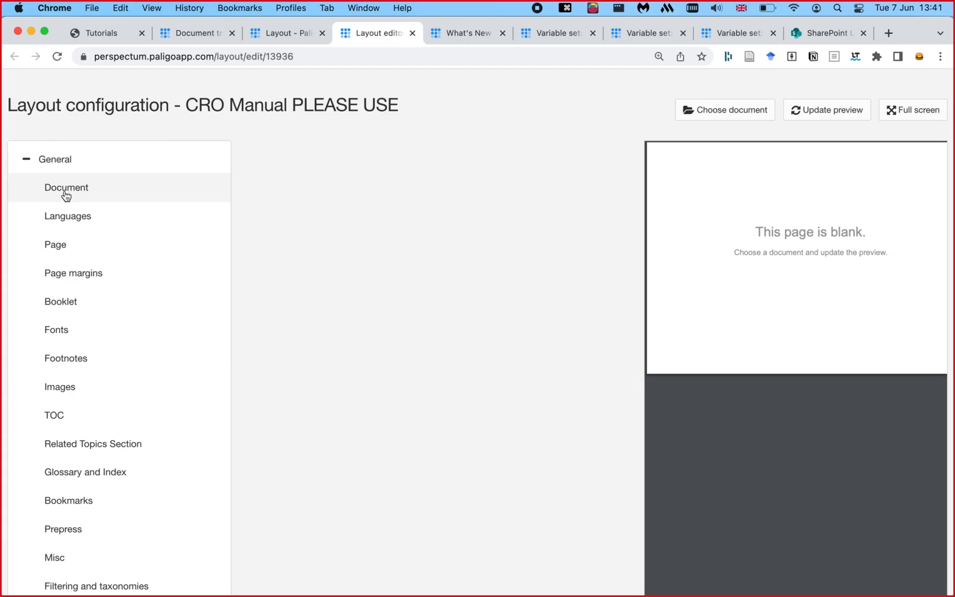
click(69, 195)
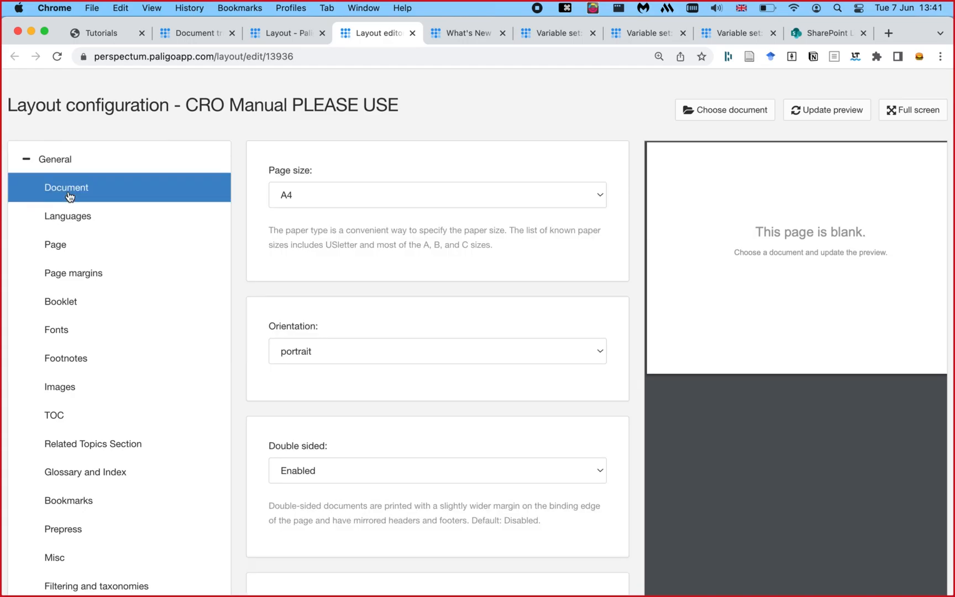
- Review the Page footer settings in the Header and footer section of the CRO Manual PLEASE USE layout
scroll(299, 270, down, 1)
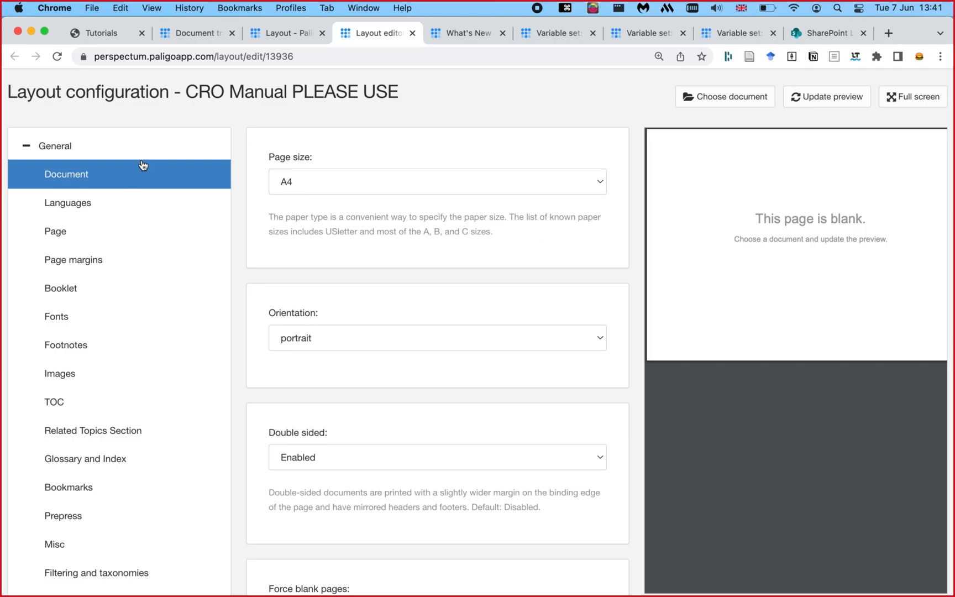
click(27, 147)
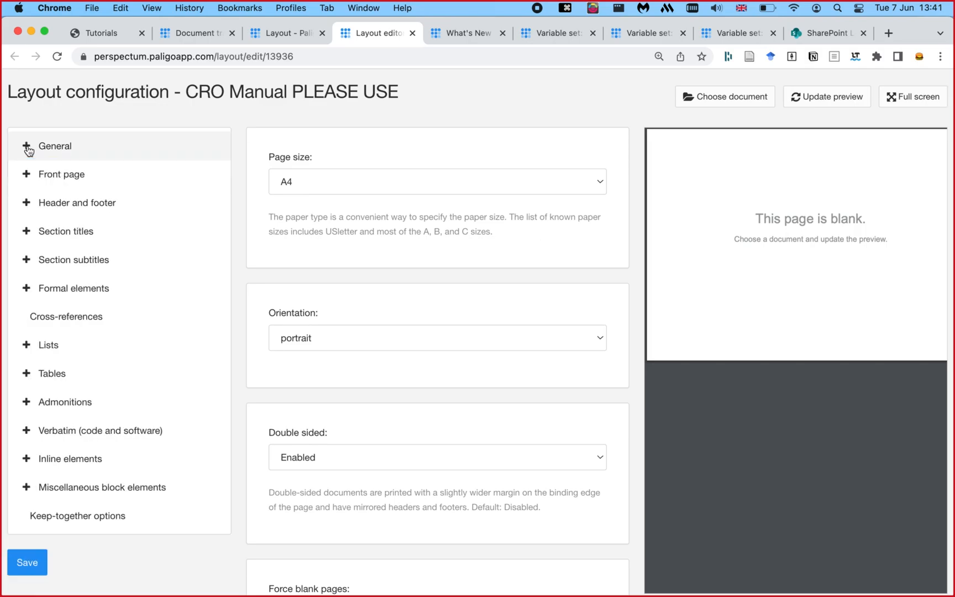
click(73, 206)
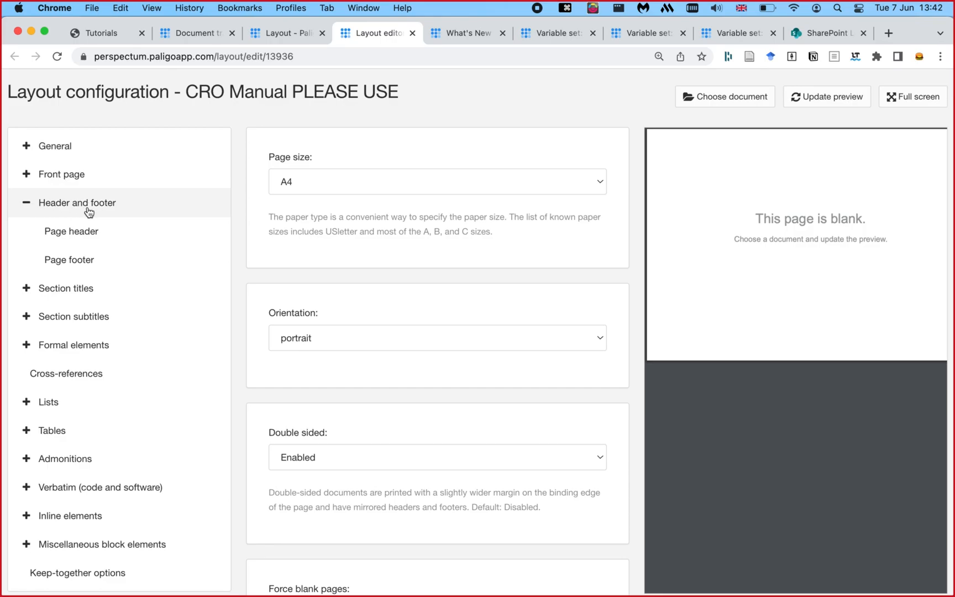
click(93, 260)
scroll(366, 288, down, 20)
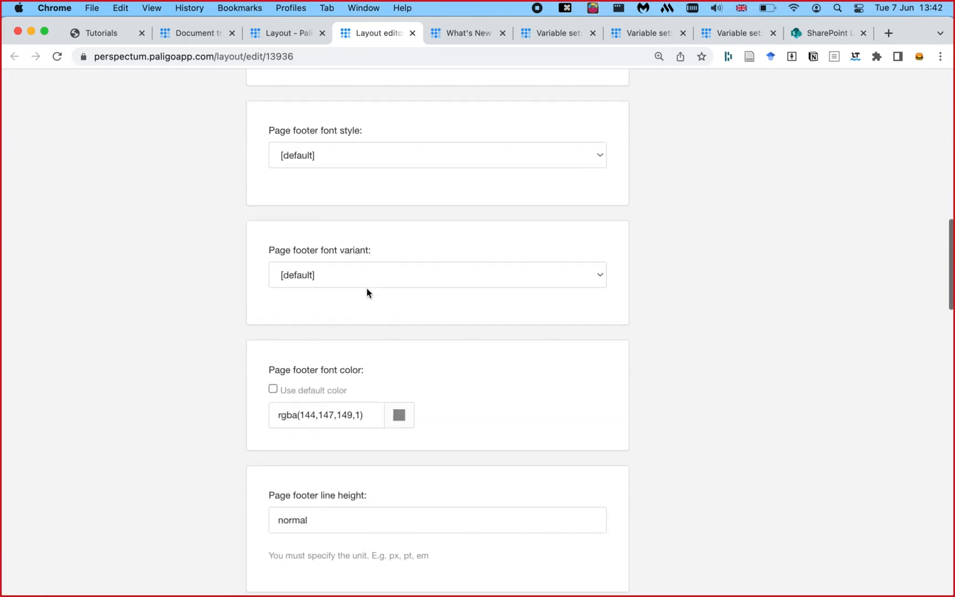
scroll(366, 288, down, 15)
click(376, 216)
key(super+a)
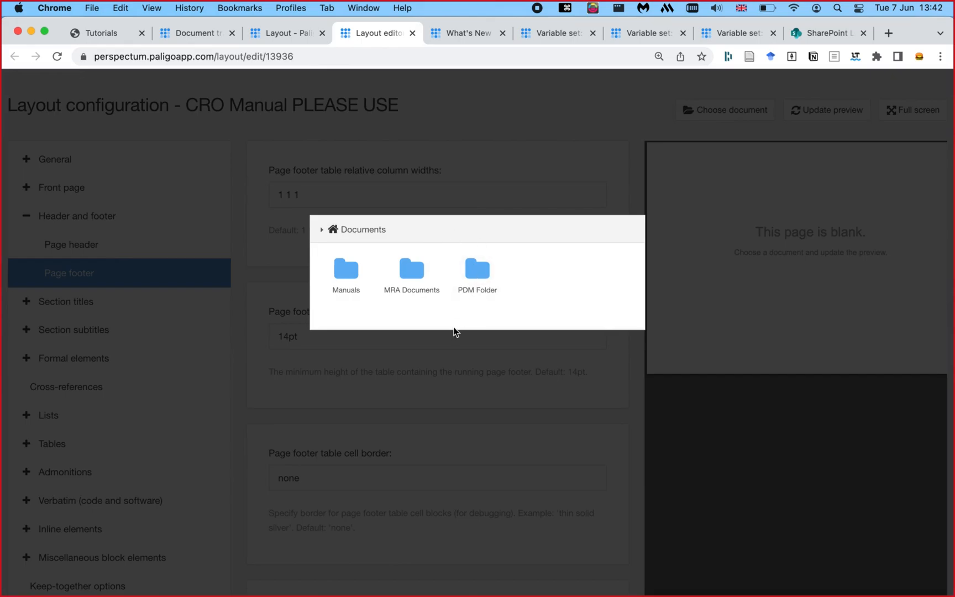
- Load the CoverScan Phantom Performance Testing Acquisition Manual from the Manuals folder into the layout preview and review its opening pages
click(346, 272)
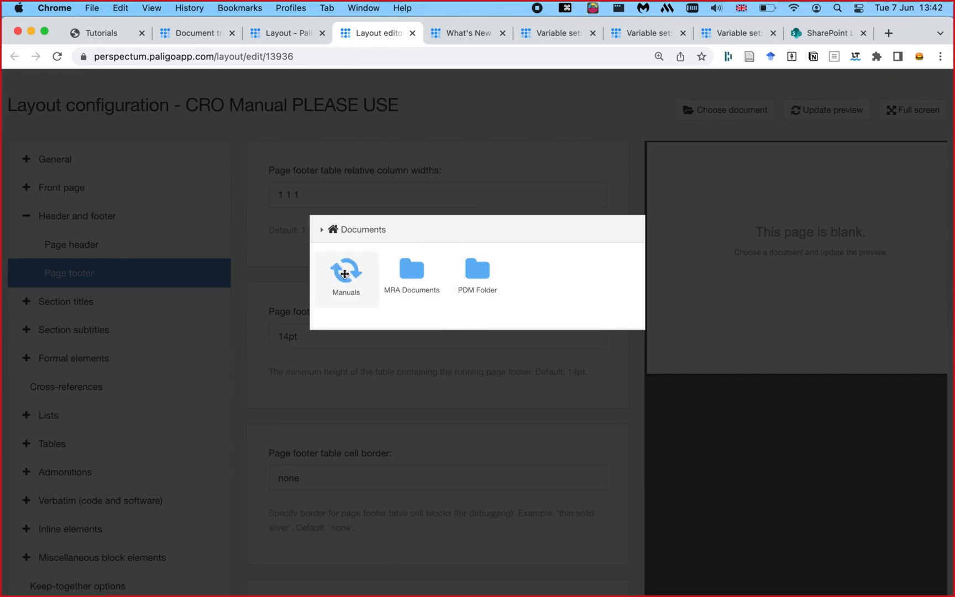
scroll(444, 427, down, 5)
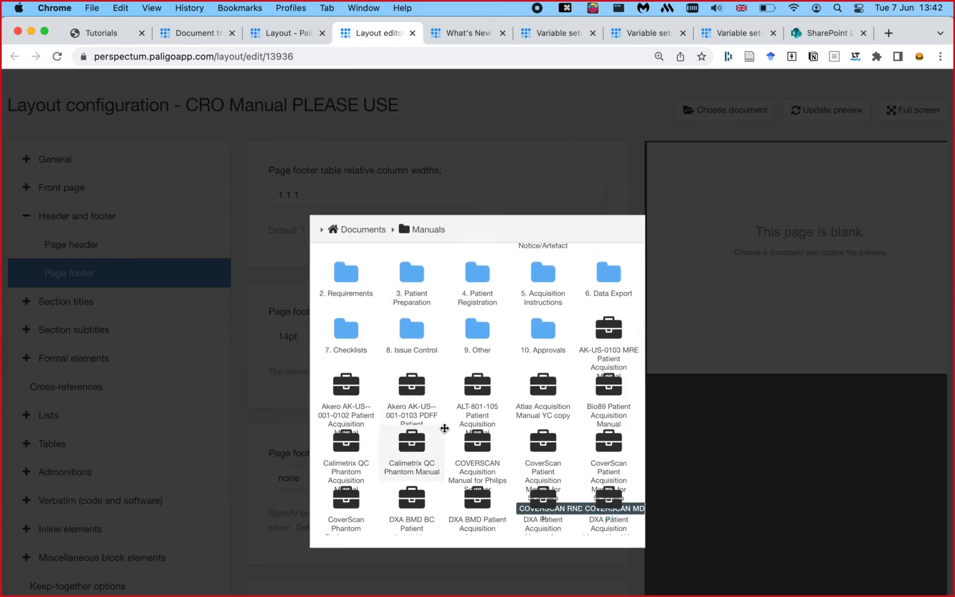
click(346, 434)
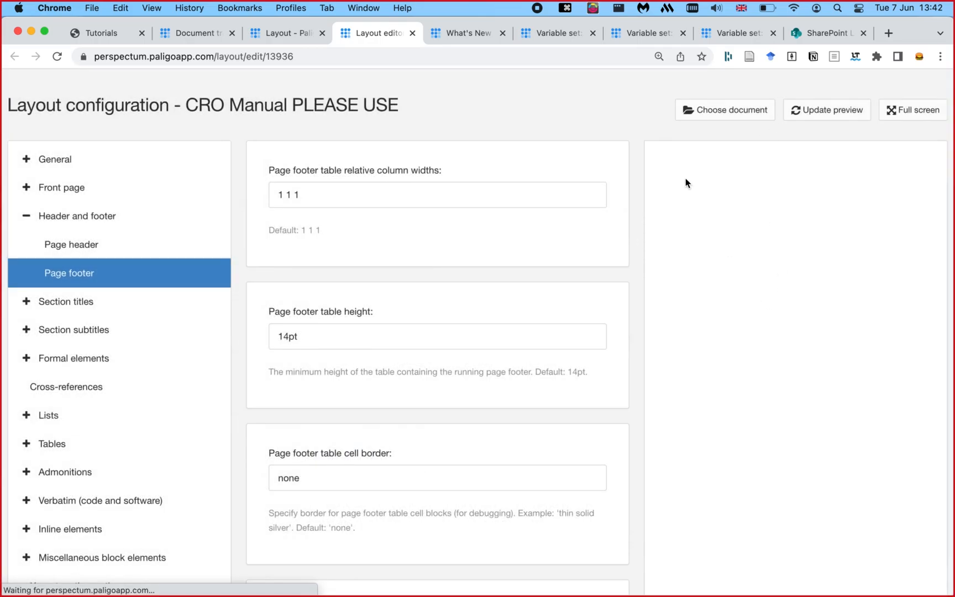
scroll(479, 349, down, 1)
scroll(479, 349, up, 1)
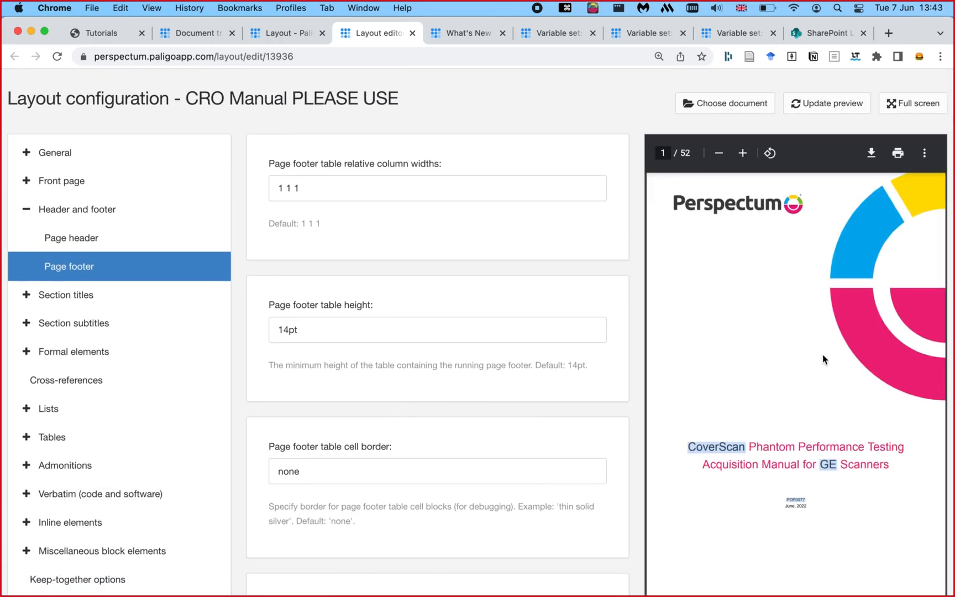
scroll(822, 359, up, 1)
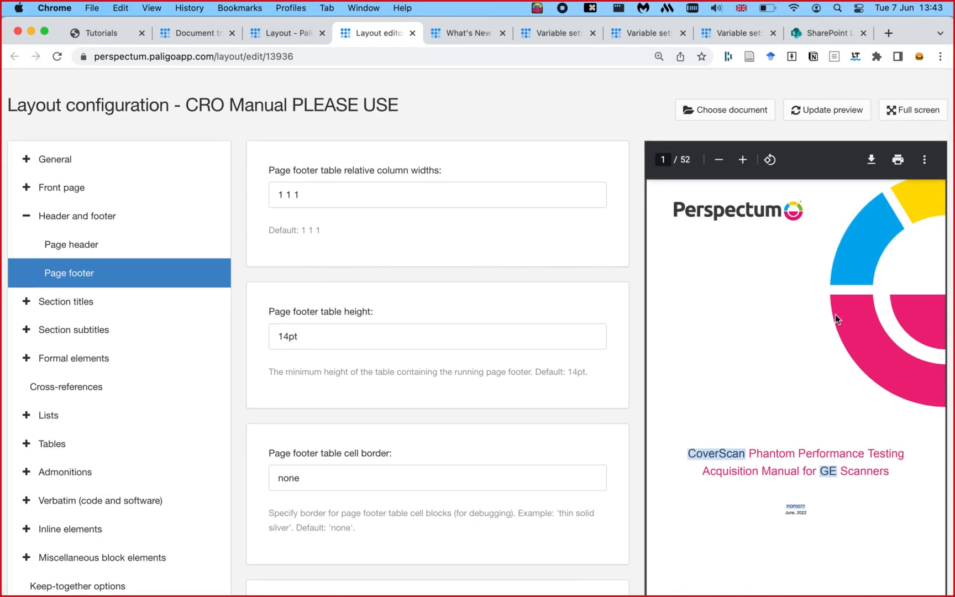
scroll(801, 300, down, 5)
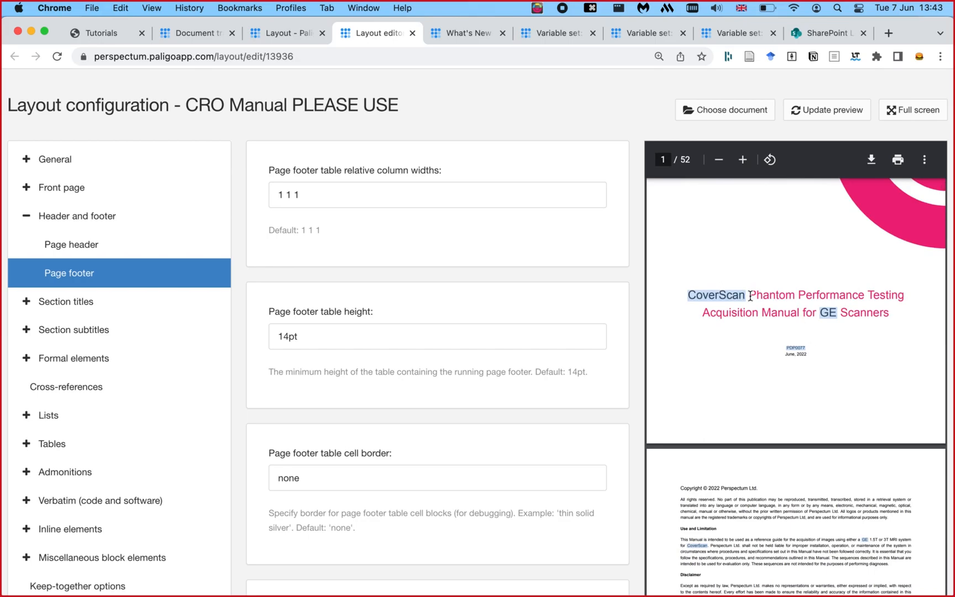
scroll(852, 380, down, 10)
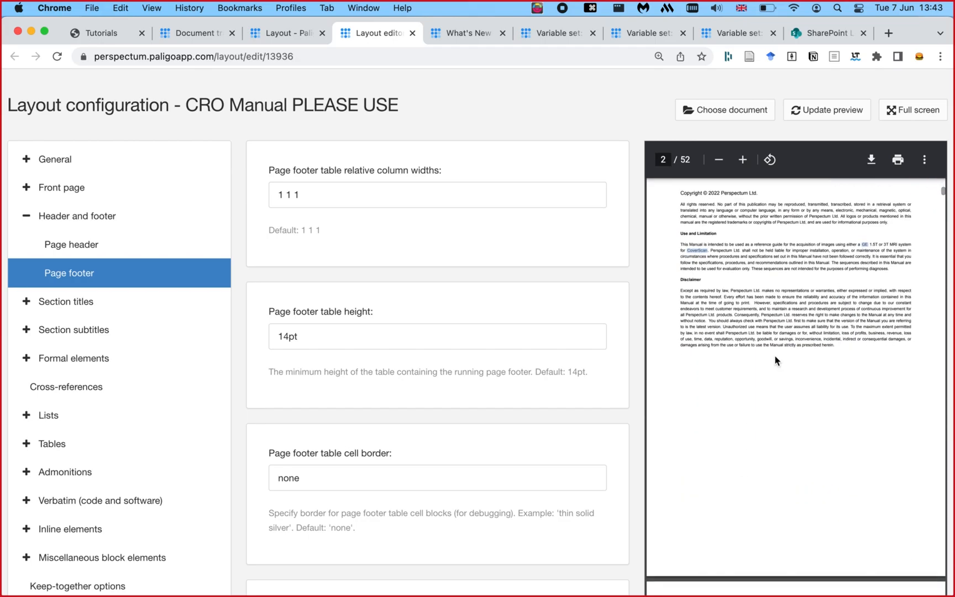
scroll(774, 358, down, 6)
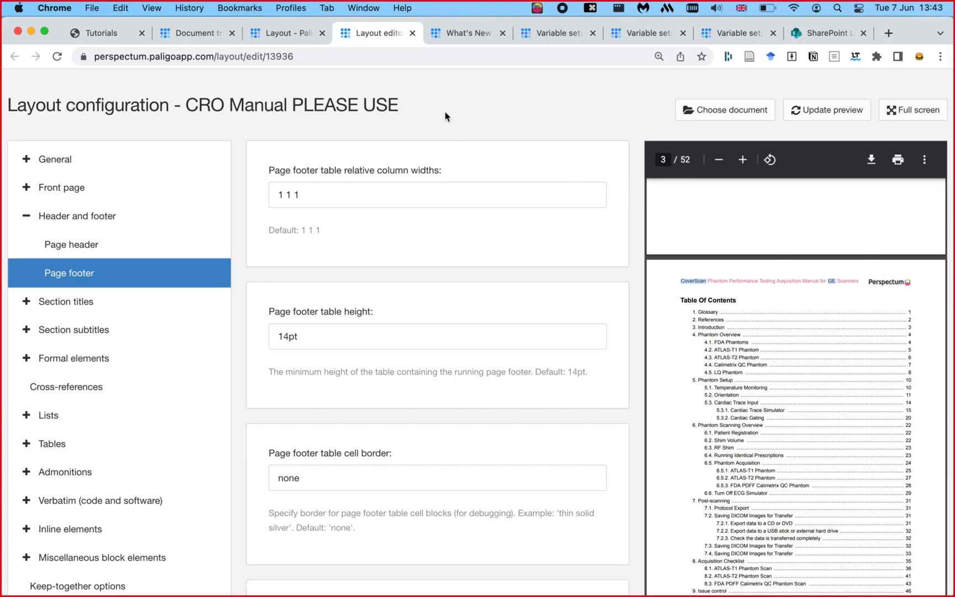
- Return to the layout configurations list and copy the CRO Manual PLEASE USE layout as CRO Manual PLEASE USE test
click(289, 33)
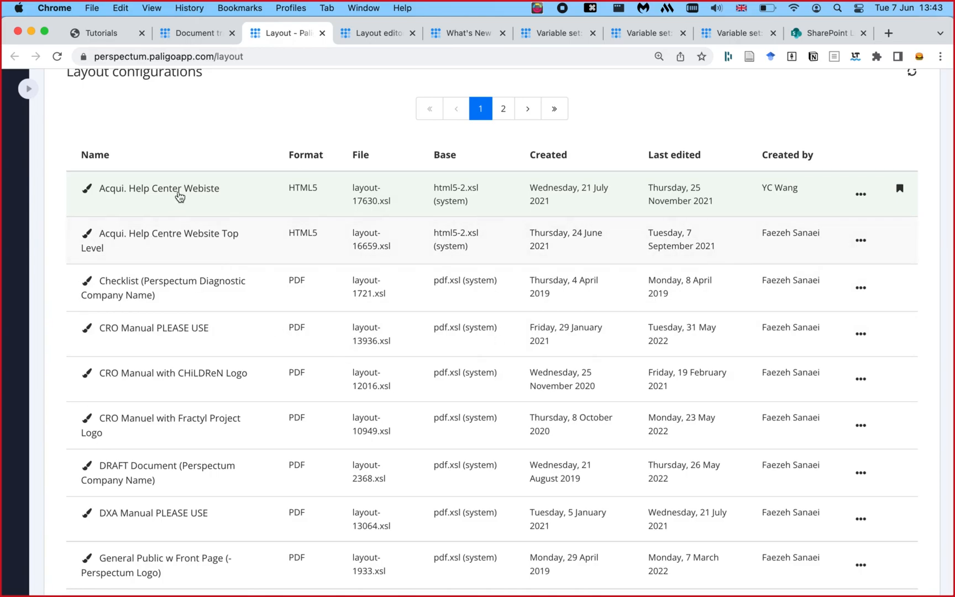
scroll(173, 197, down, 1)
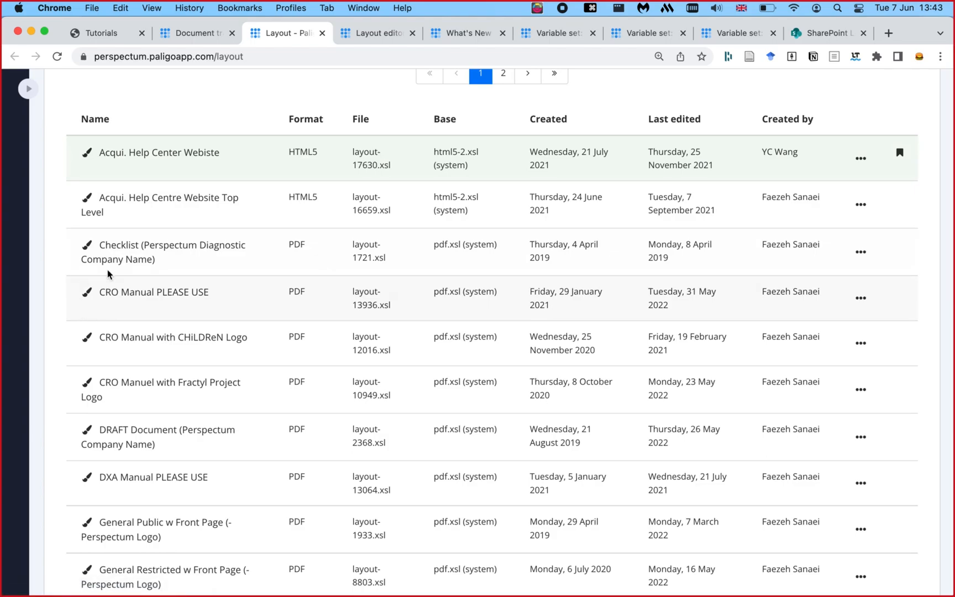
click(362, 33)
scroll(96, 328, down, 1)
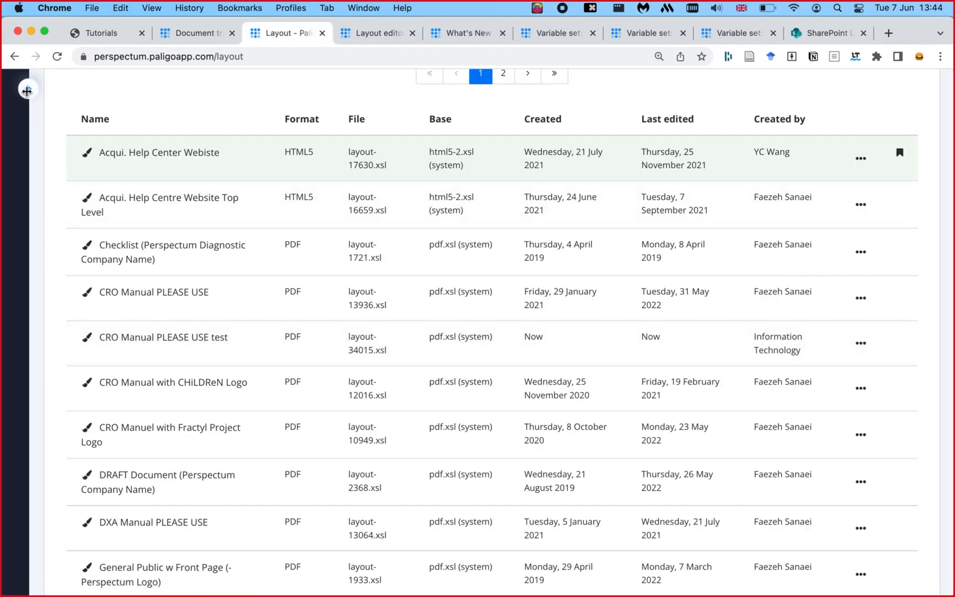
- Locate the AK-US-0103 MRE Patient Acquisition Manual in the Manuals folder of the content manager and open its structure
click(28, 88)
click(9, 151)
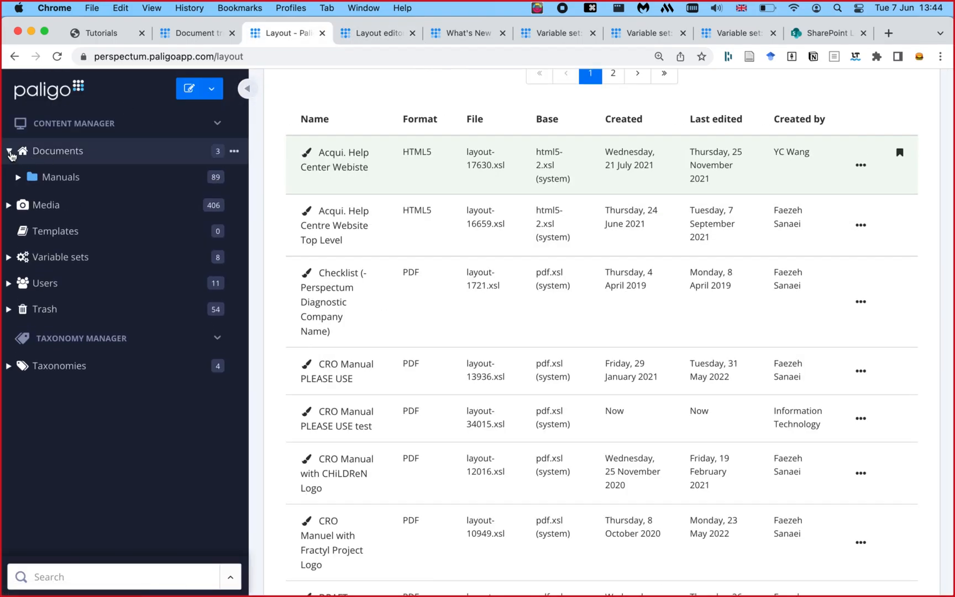
click(53, 185)
scroll(111, 238, down, 3)
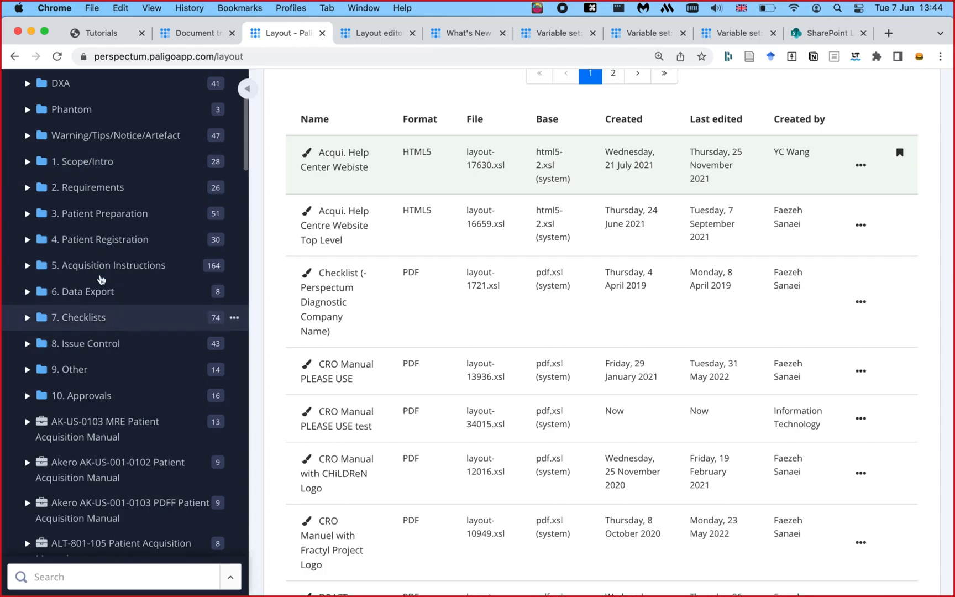
scroll(95, 340, down, 4)
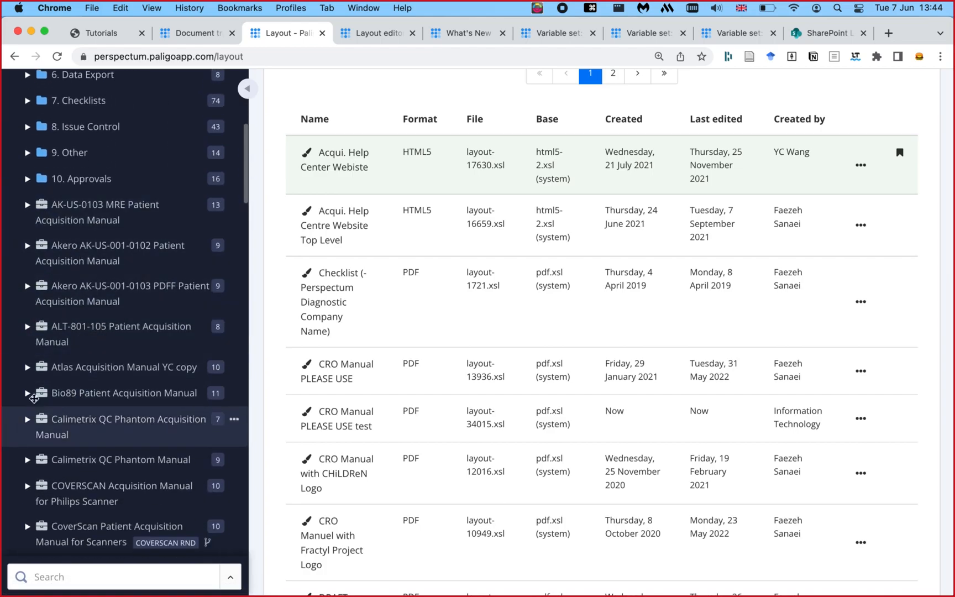
scroll(61, 167, down, 3)
scroll(42, 158, up, 1)
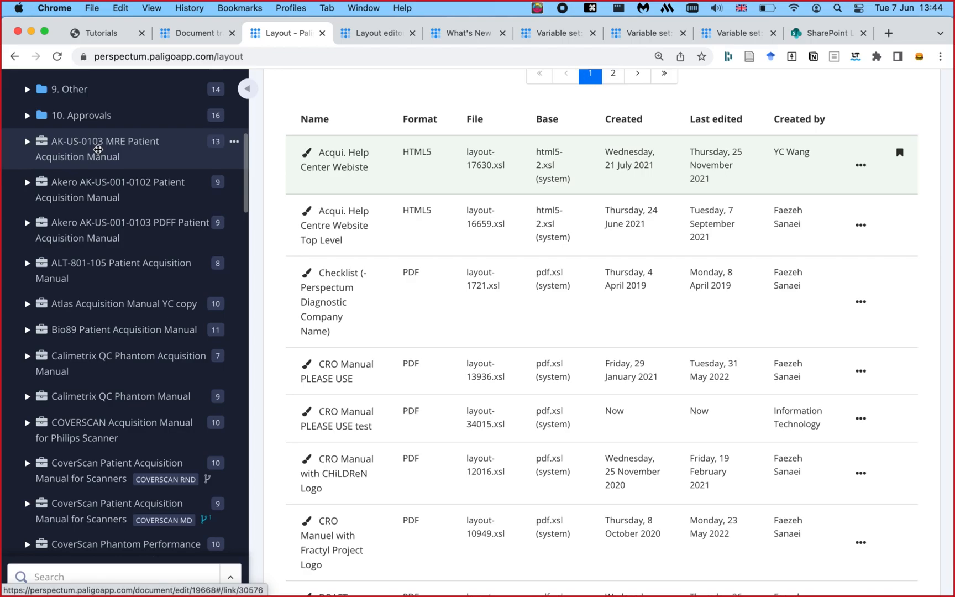
click(99, 150)
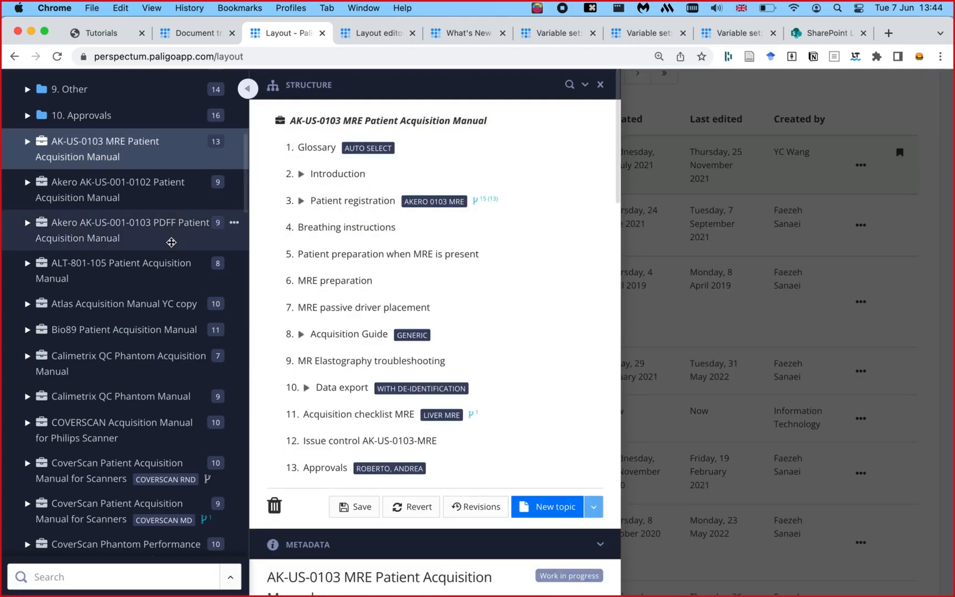
- Add the Test Acquisition Instruction topic from the 9. Other folder to the end of the manual's structure and save
scroll(171, 242, up, 10)
click(27, 463)
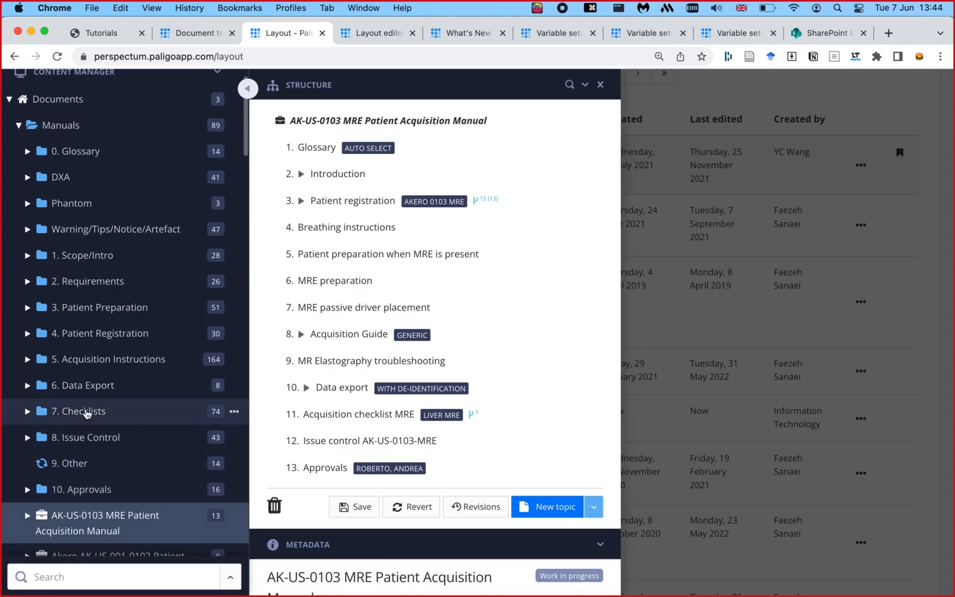
scroll(97, 387, down, 15)
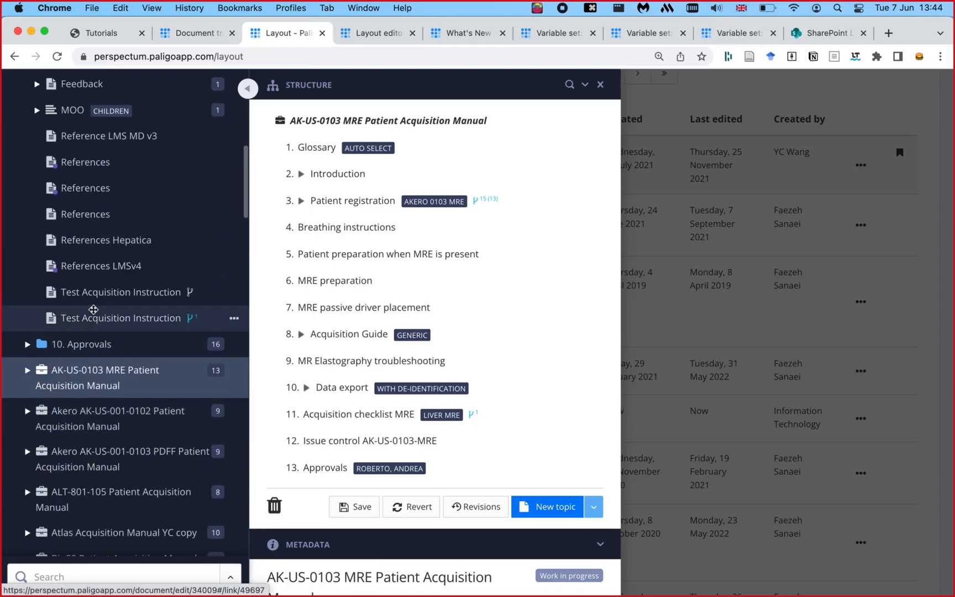
drag(95, 324, 420, 489)
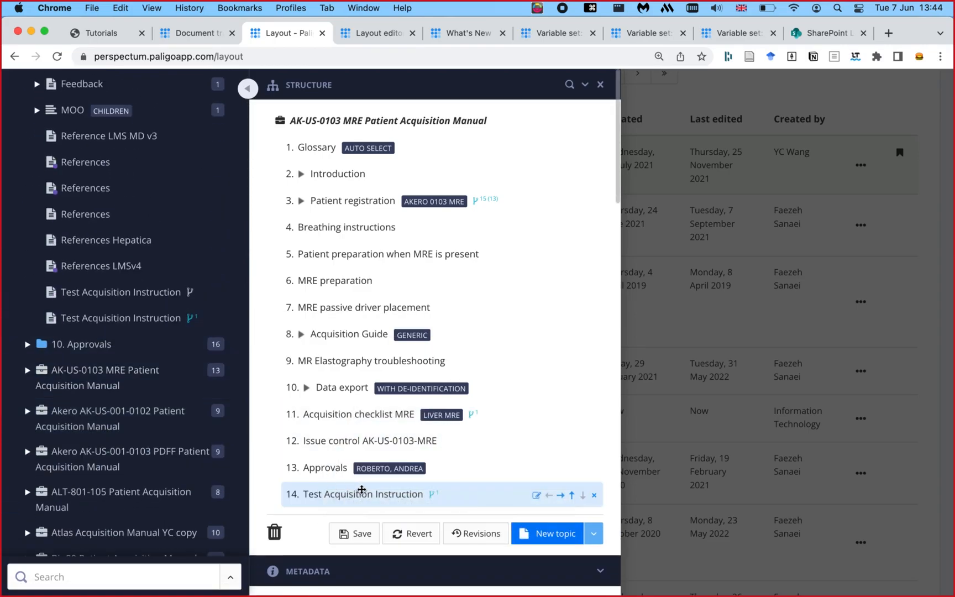
click(356, 422)
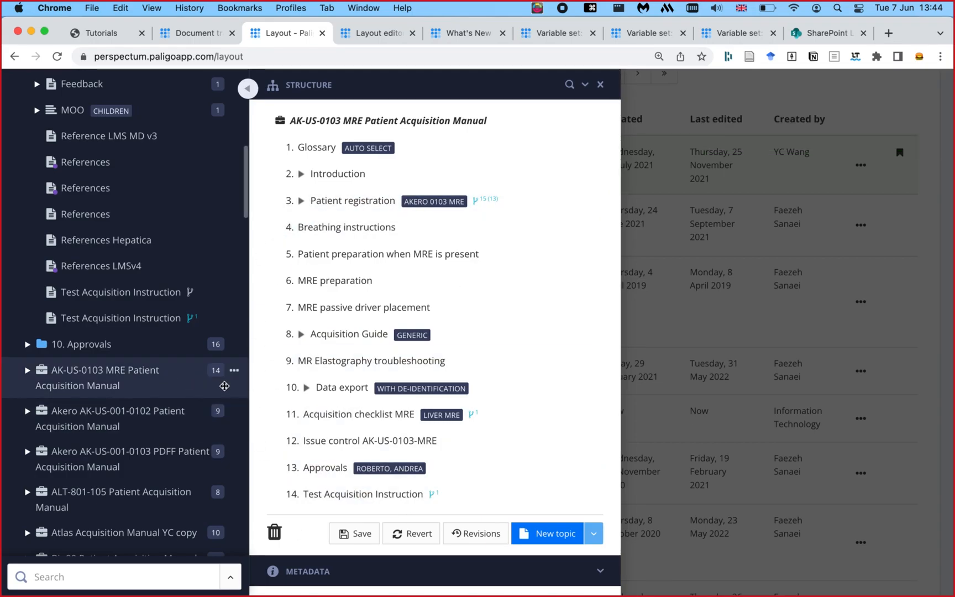
- Bring up the publishing options of the AK-US-0103 MRE Patient Acquisition Manual and open its saved GE Akero 0103 MRE setting for editing
click(233, 372)
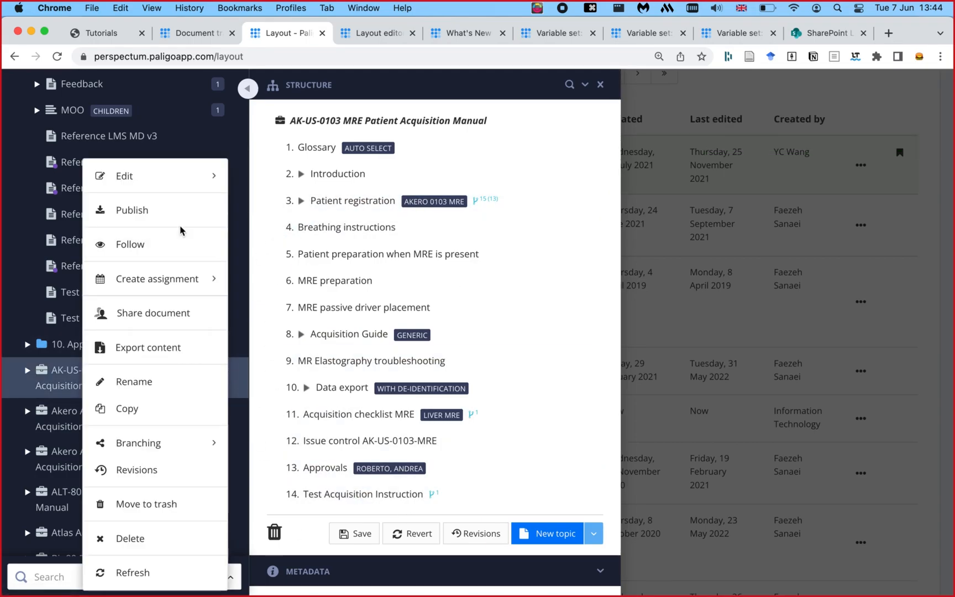
click(166, 220)
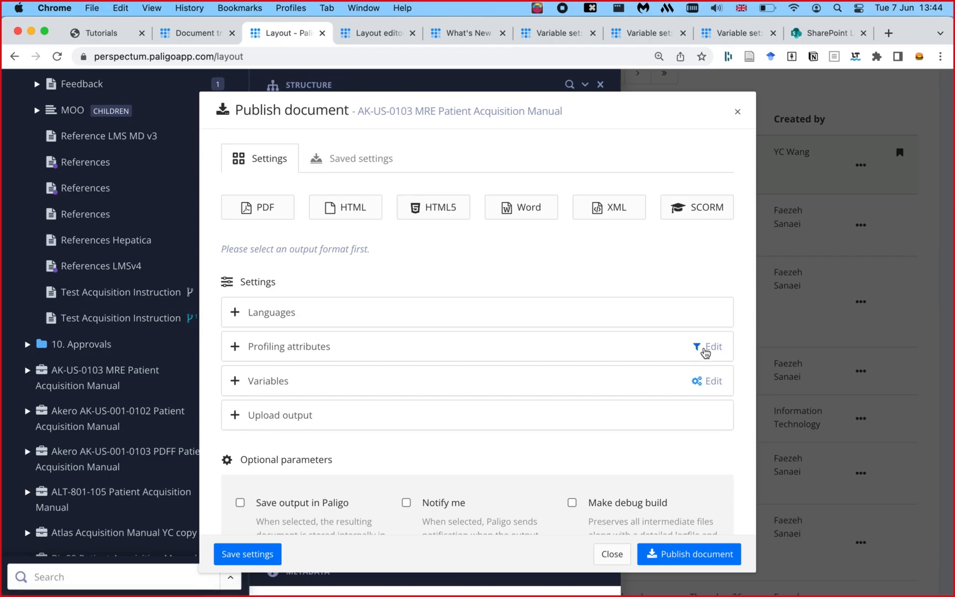
click(710, 347)
click(627, 552)
click(358, 160)
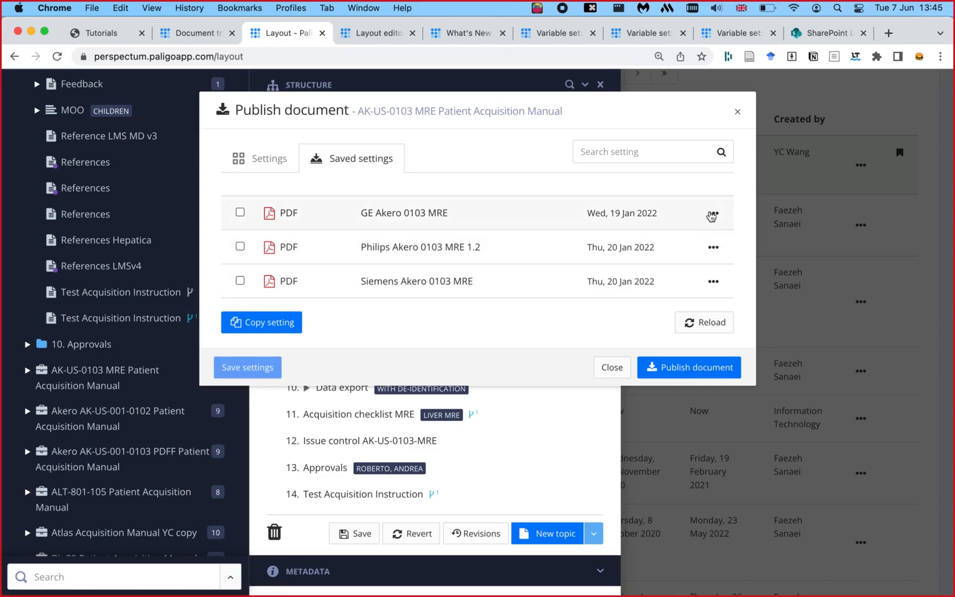
click(712, 214)
click(610, 236)
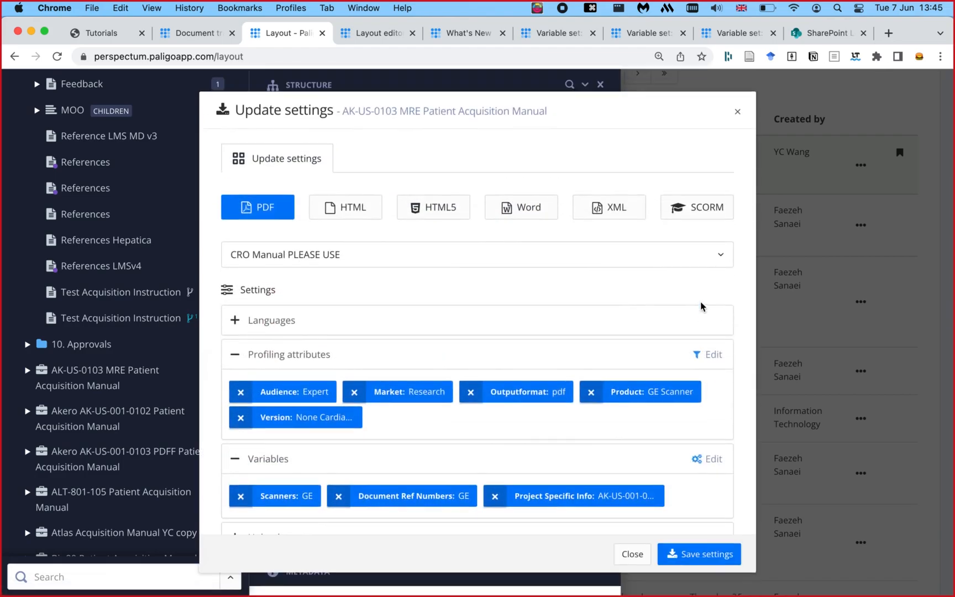
- Review the profiling attributes and variable variants assigned to the GE Akero 0103 MRE publishing setting
scroll(619, 351, down, 3)
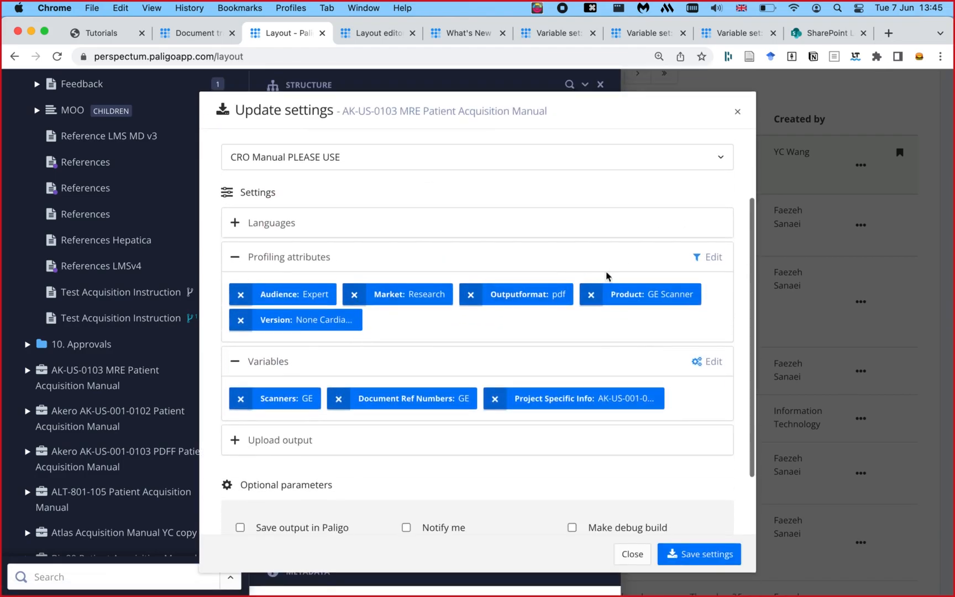
click(707, 256)
scroll(347, 279, up, 1)
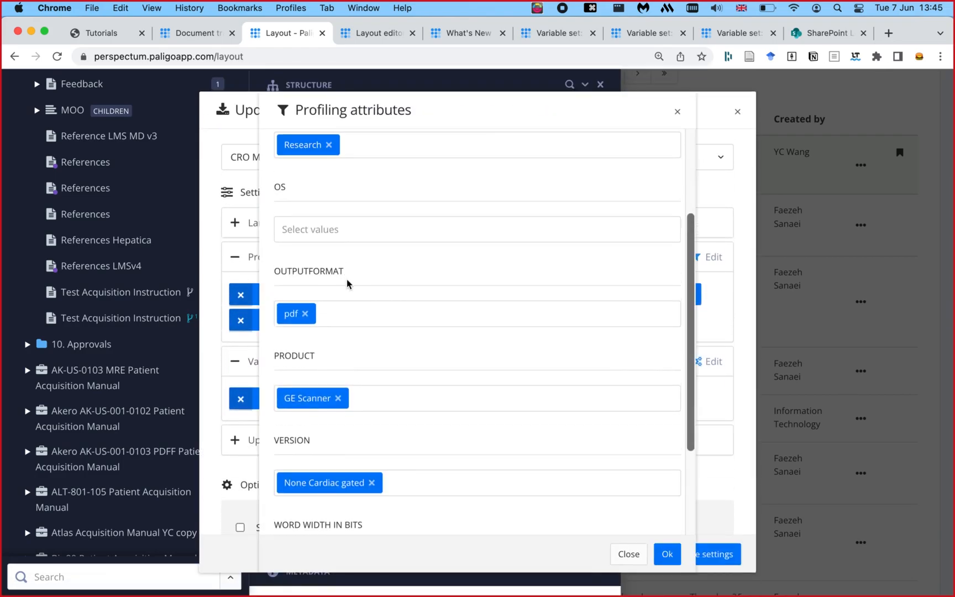
scroll(347, 283, down, 3)
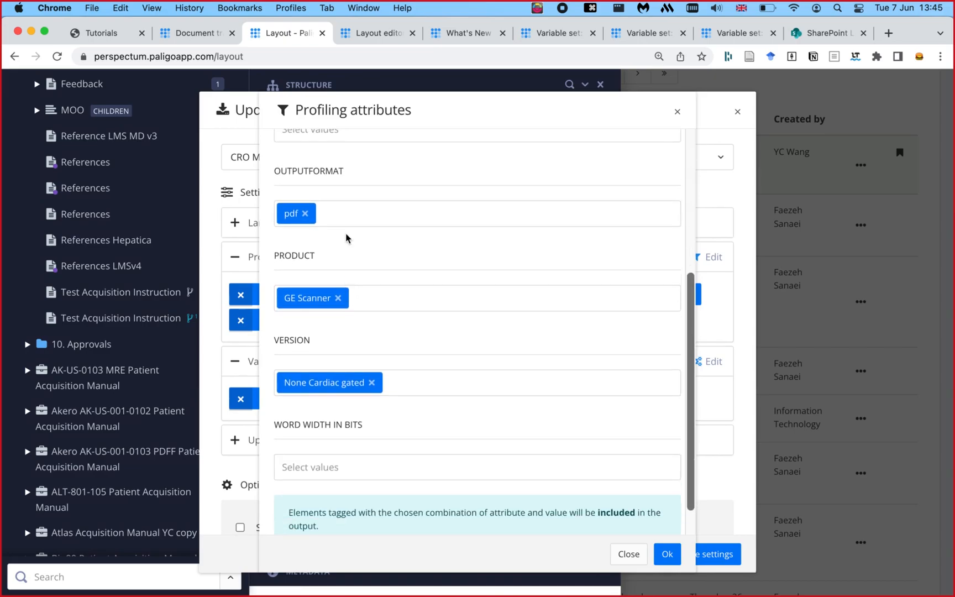
click(667, 554)
click(710, 327)
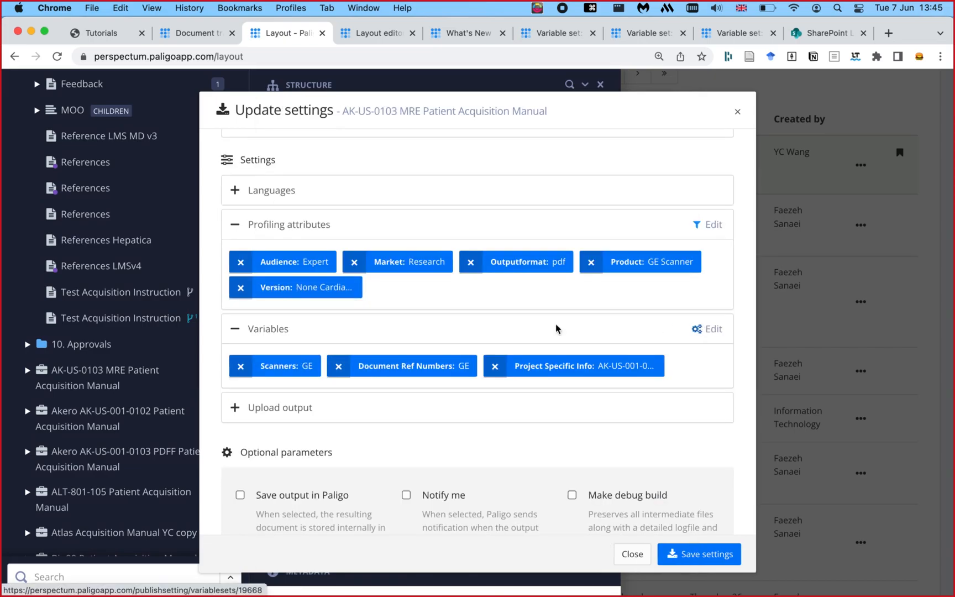
scroll(393, 329, down, 1)
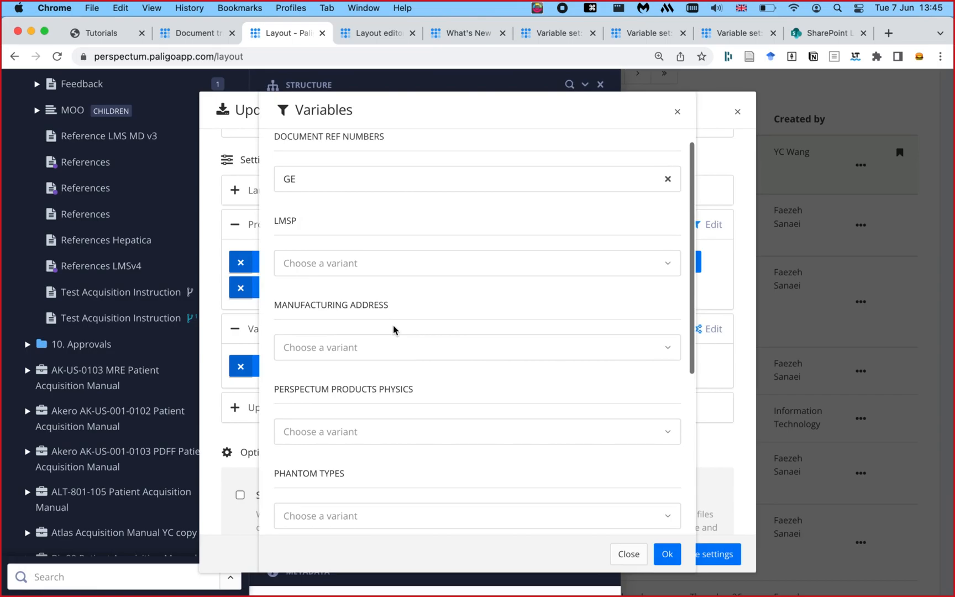
scroll(393, 330, down, 3)
scroll(394, 330, up, 4)
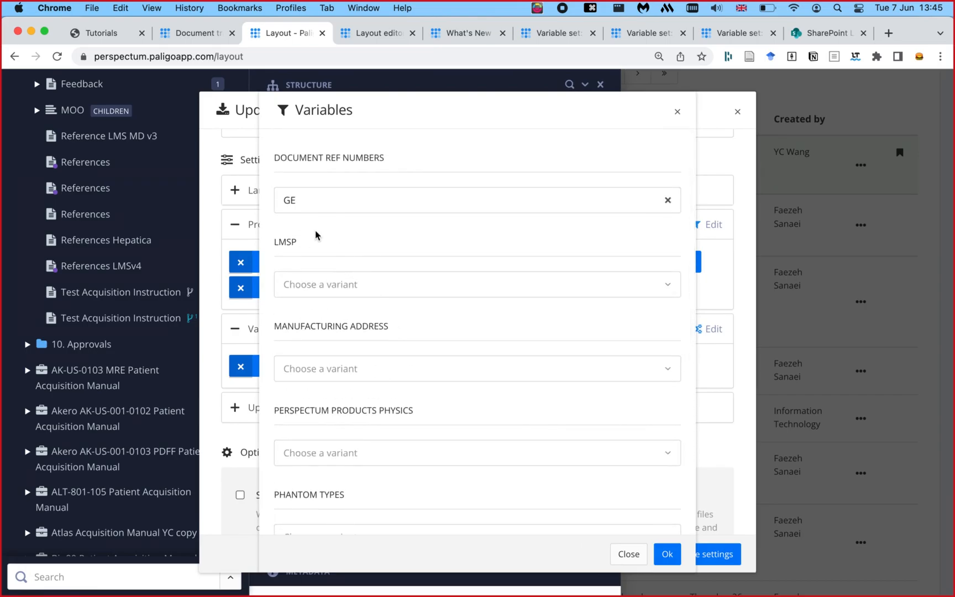
- Review the variable sets available for the GE Akero 0103 MRE publishing setting, from LMSP and Manufacturing Address through Project Specific Info and Scanners
double_click(285, 241)
drag(271, 326, 382, 326)
scroll(366, 349, down, 2)
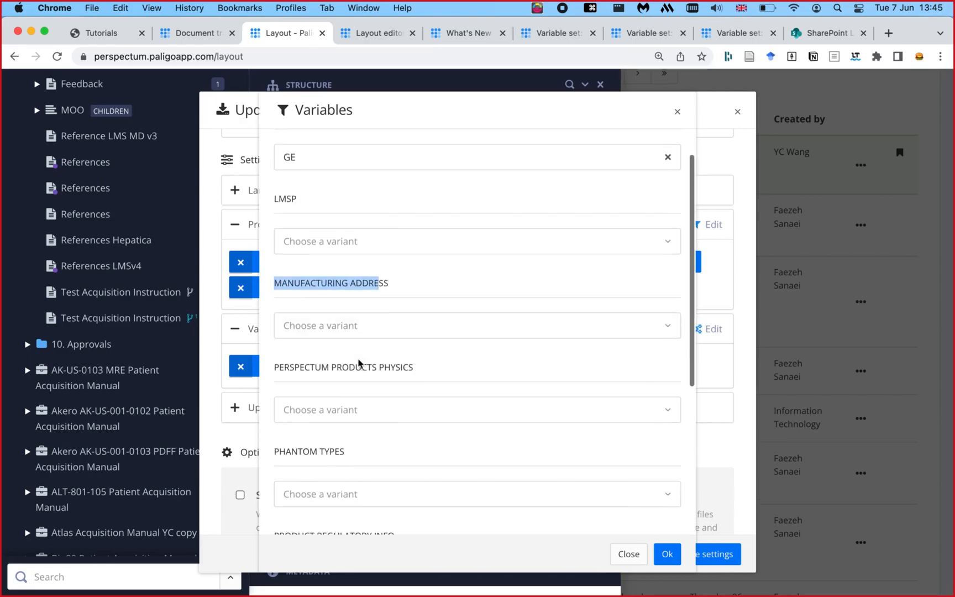
drag(273, 367, 434, 374)
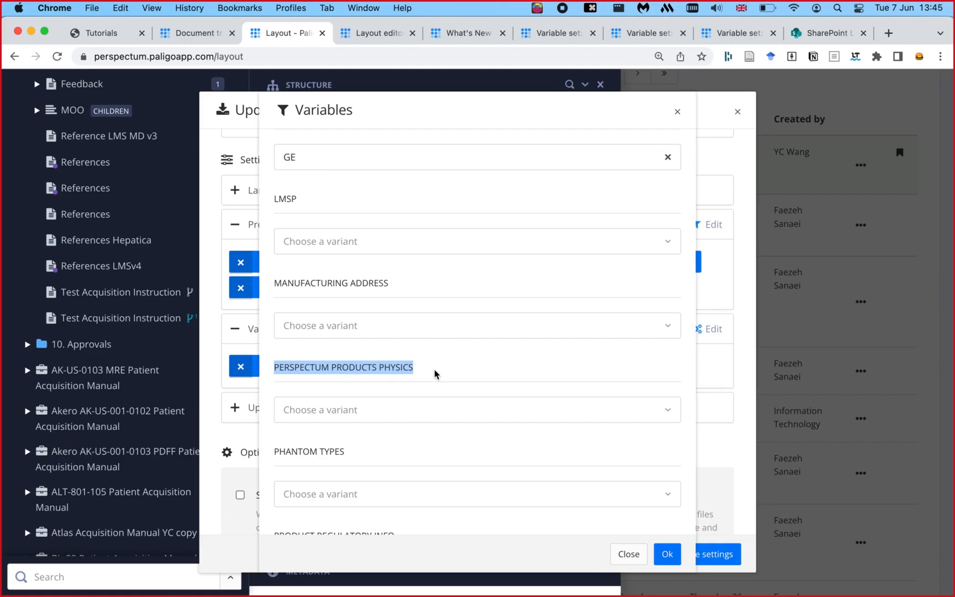
scroll(435, 374, down, 4)
click(385, 273)
drag(321, 271, 392, 271)
drag(274, 272, 411, 272)
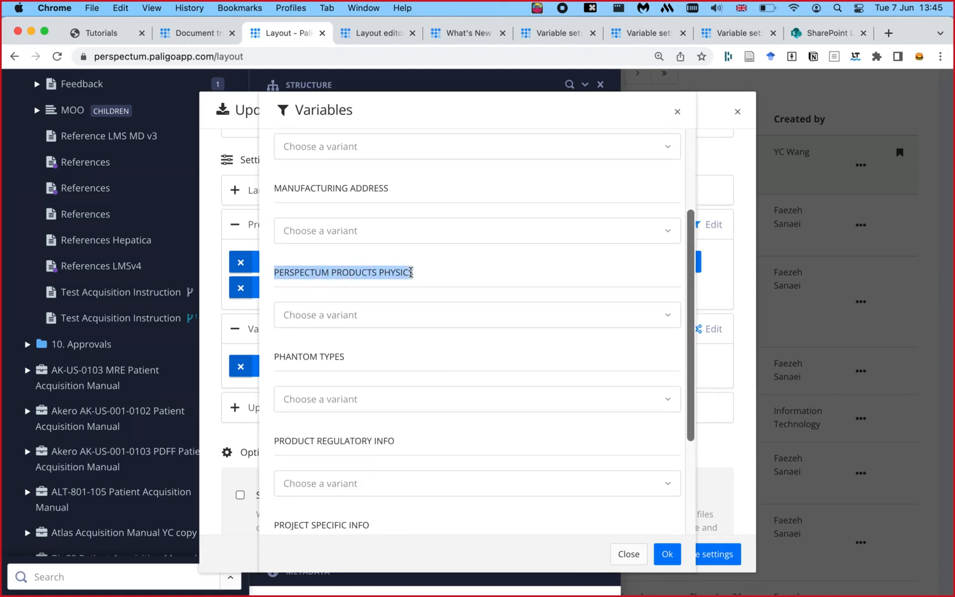
scroll(403, 355, down, 2)
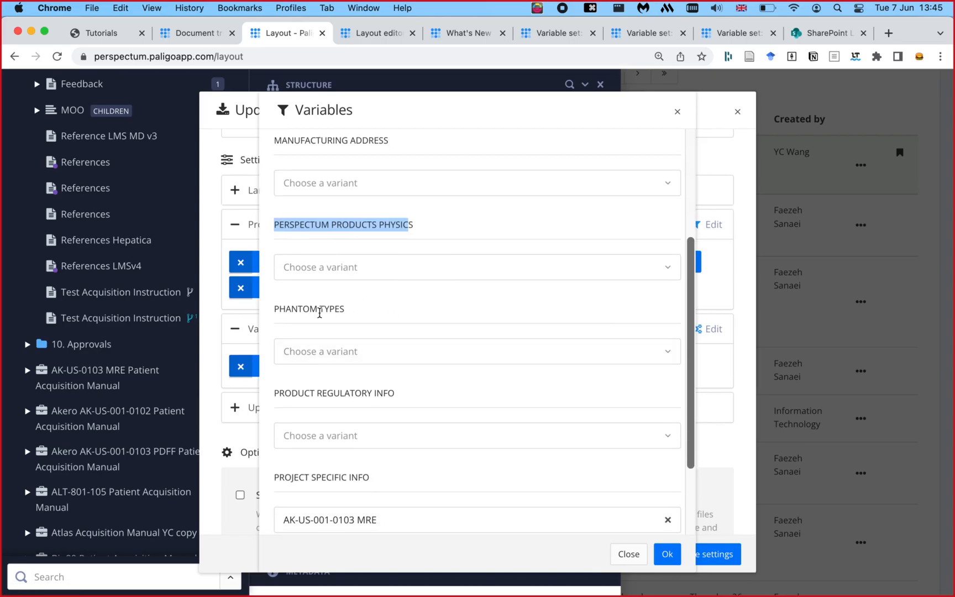
drag(284, 307, 349, 313)
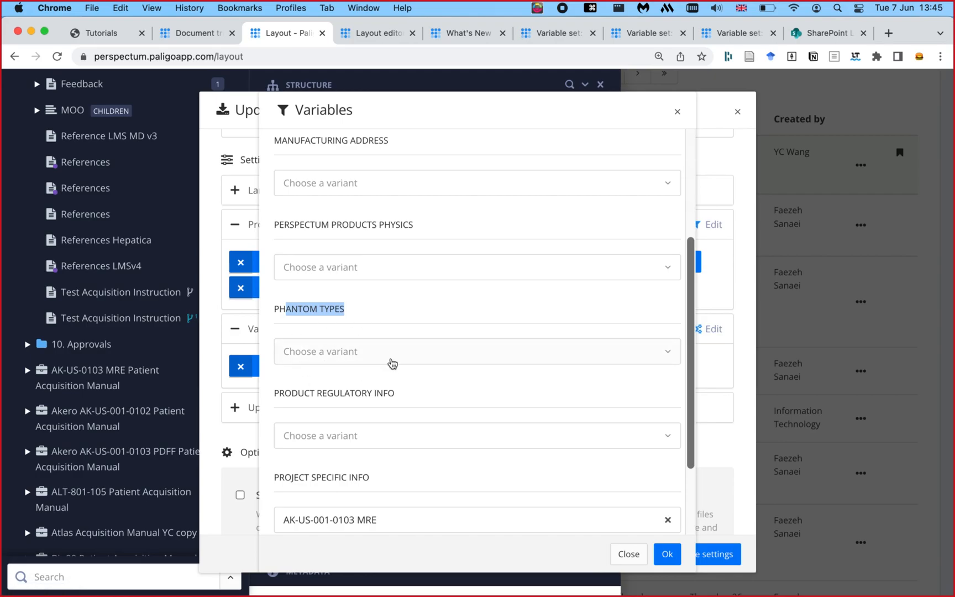
scroll(365, 358, down, 2)
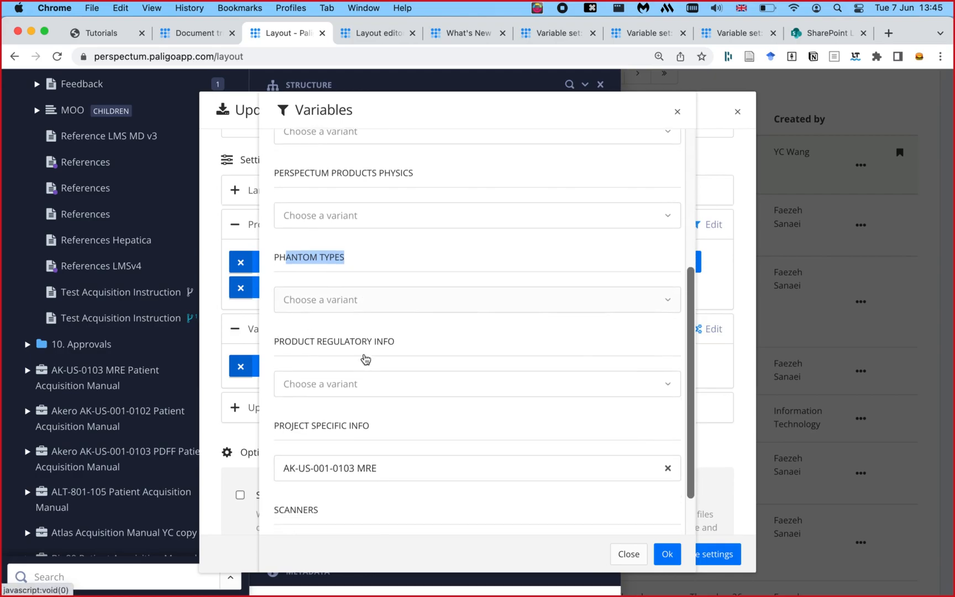
drag(277, 341, 393, 337)
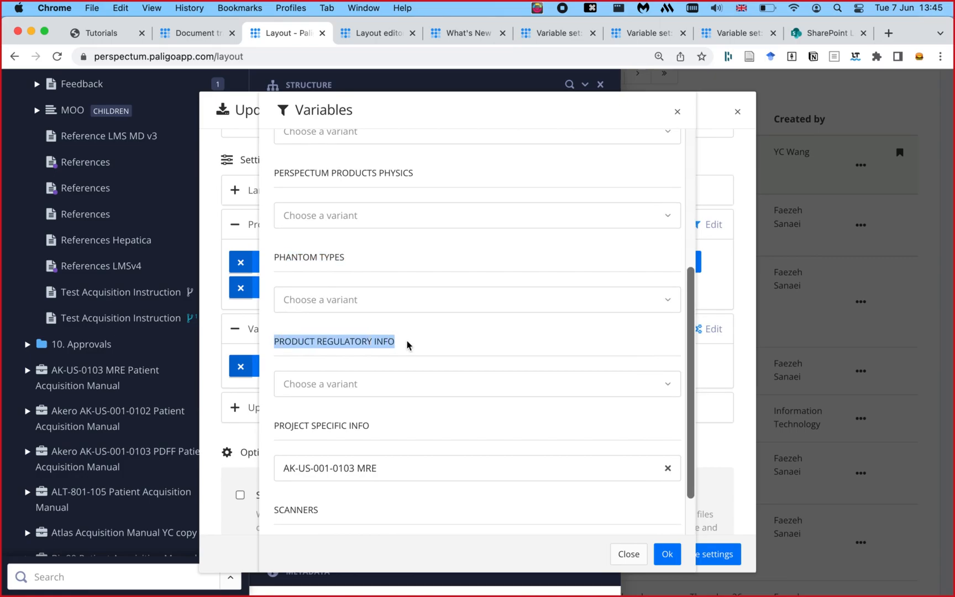
scroll(407, 437, down, 3)
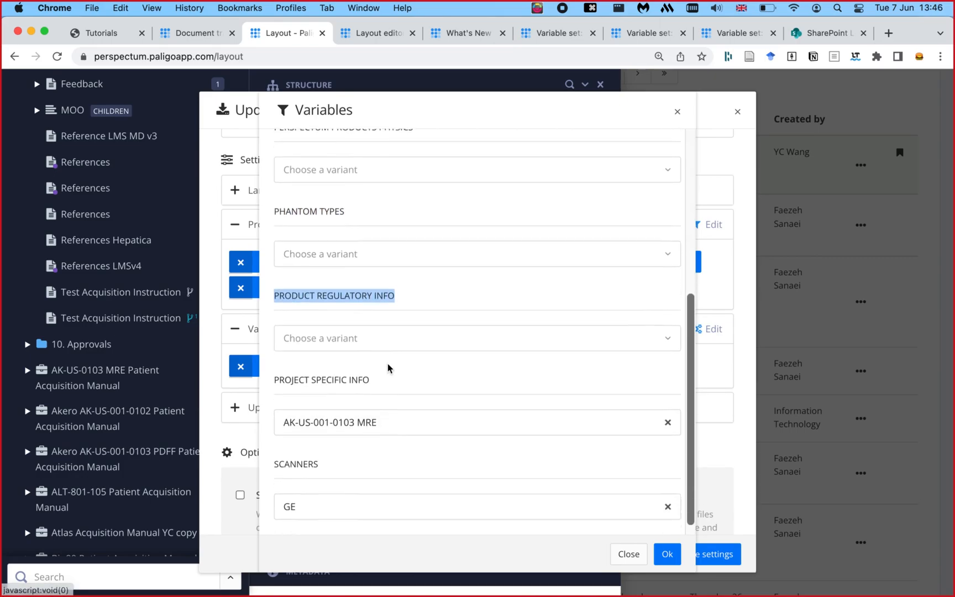
click(283, 363)
drag(312, 365, 404, 366)
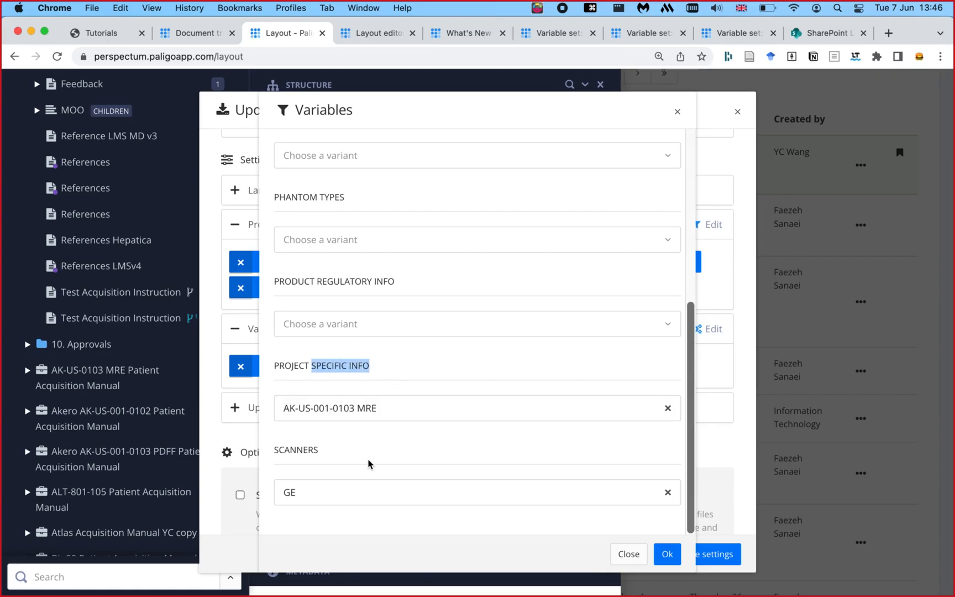
drag(297, 450, 319, 450)
click(442, 442)
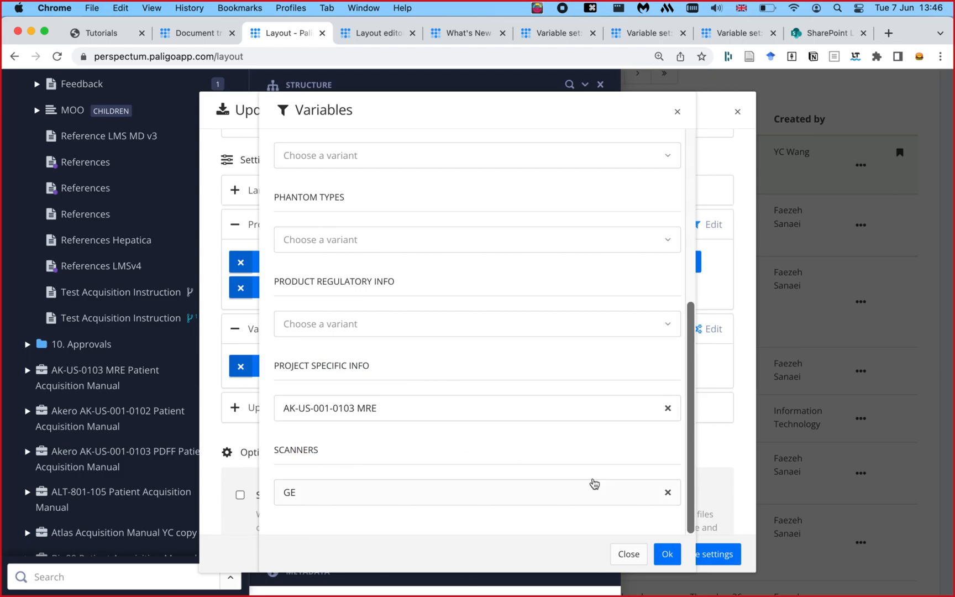
- Close the variable selection, the GE Akero 0103 MRE setting and the publishing options without saving or publishing
click(629, 554)
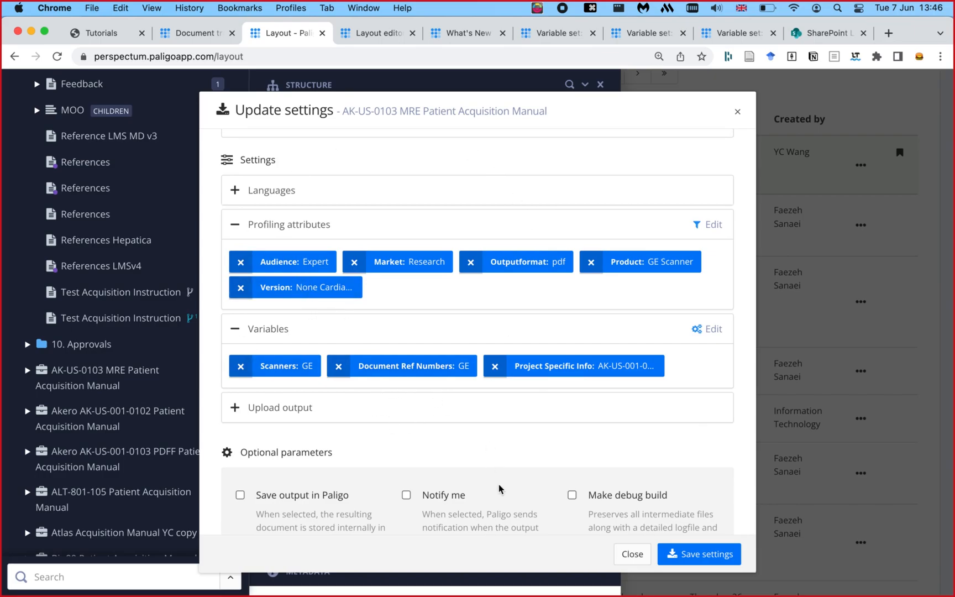
click(631, 555)
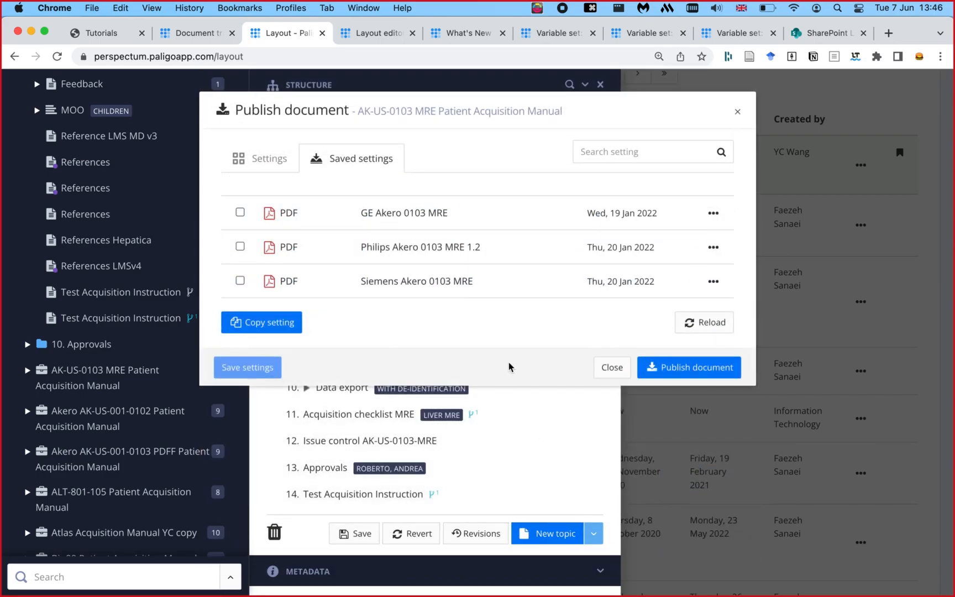
click(603, 368)
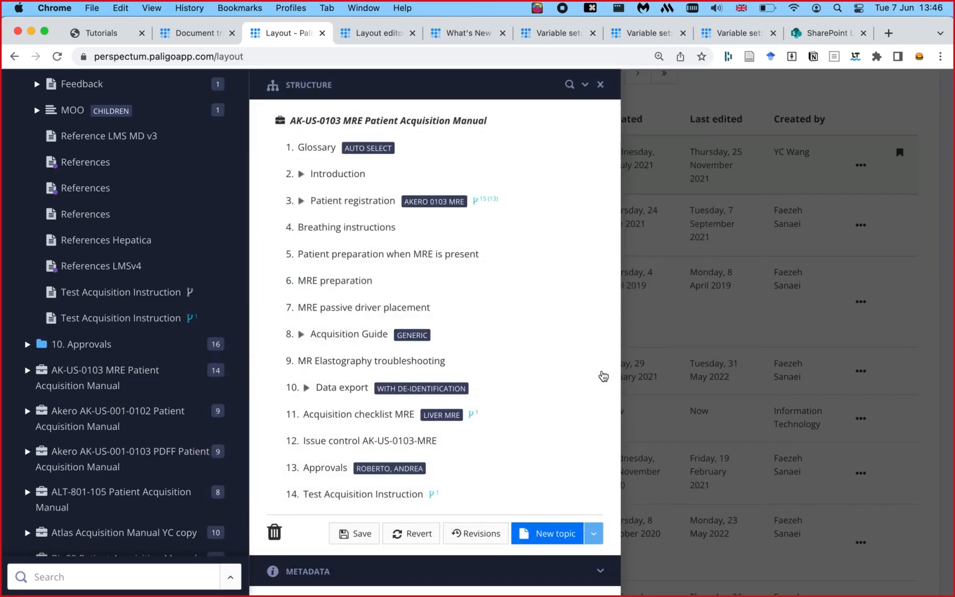
- Return to the PDF layout editor, look through the manual's preview pages and save the layout configuration
click(370, 33)
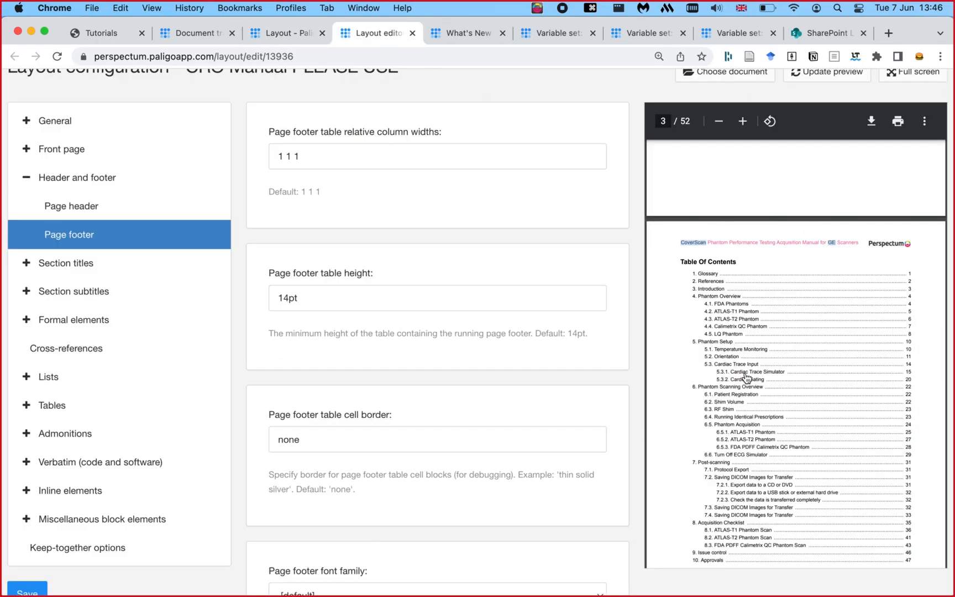
scroll(769, 283, down, 20)
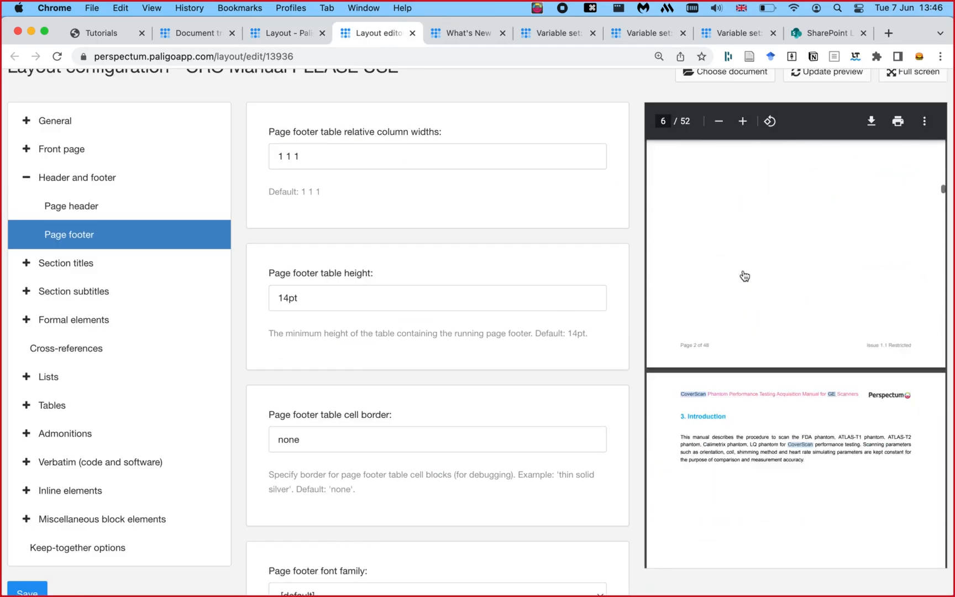
scroll(745, 276, down, 20)
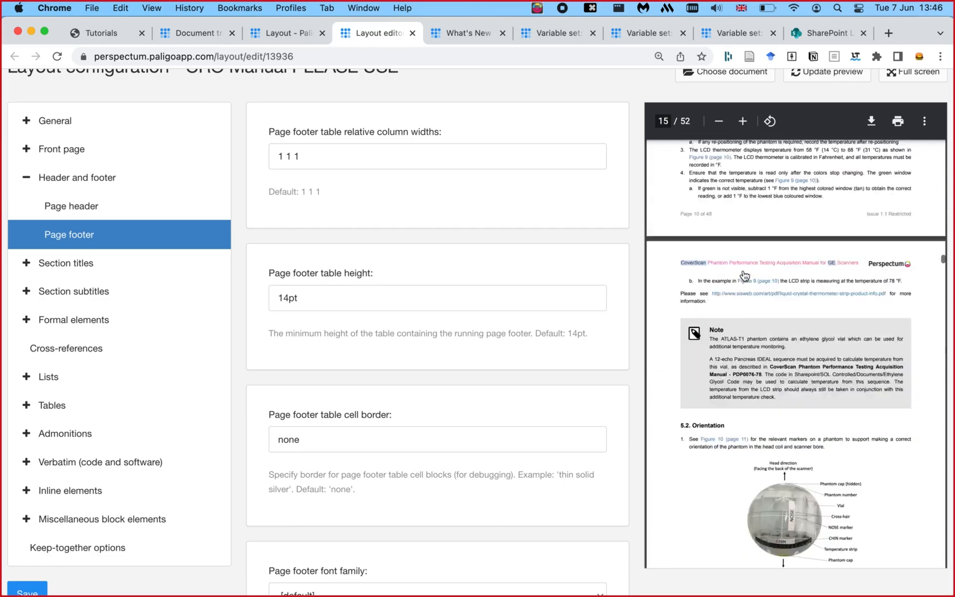
scroll(745, 276, down, 5)
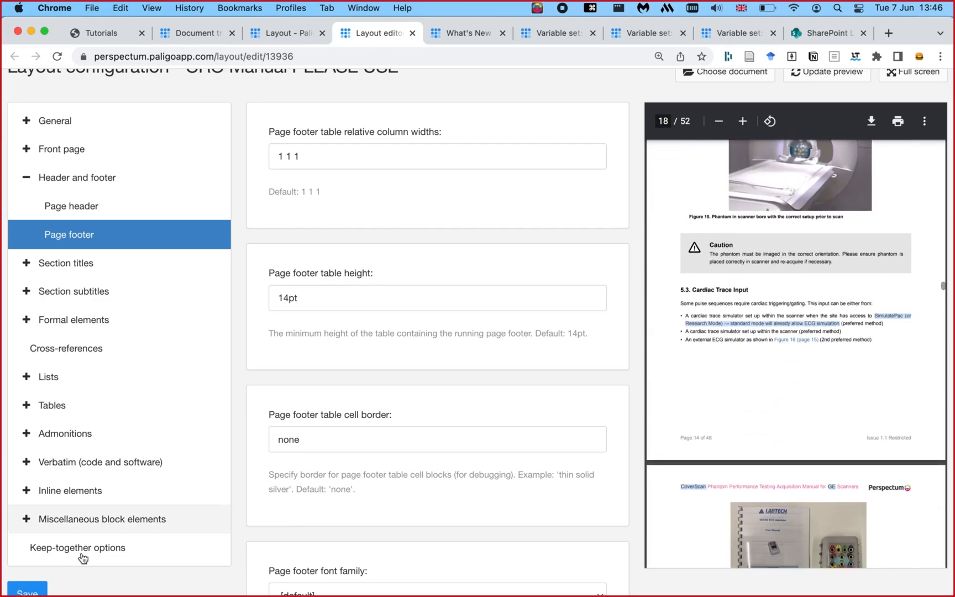
click(33, 590)
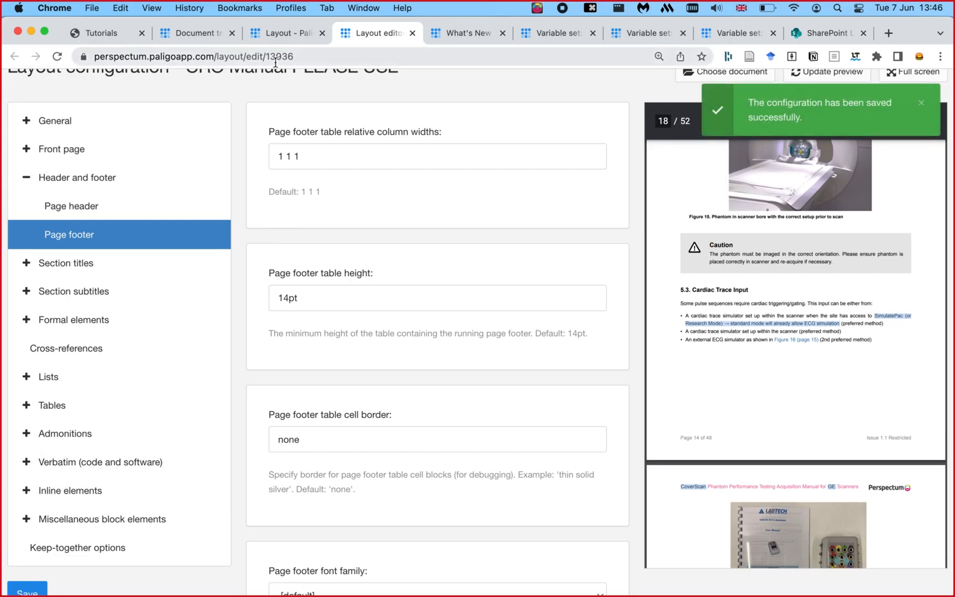